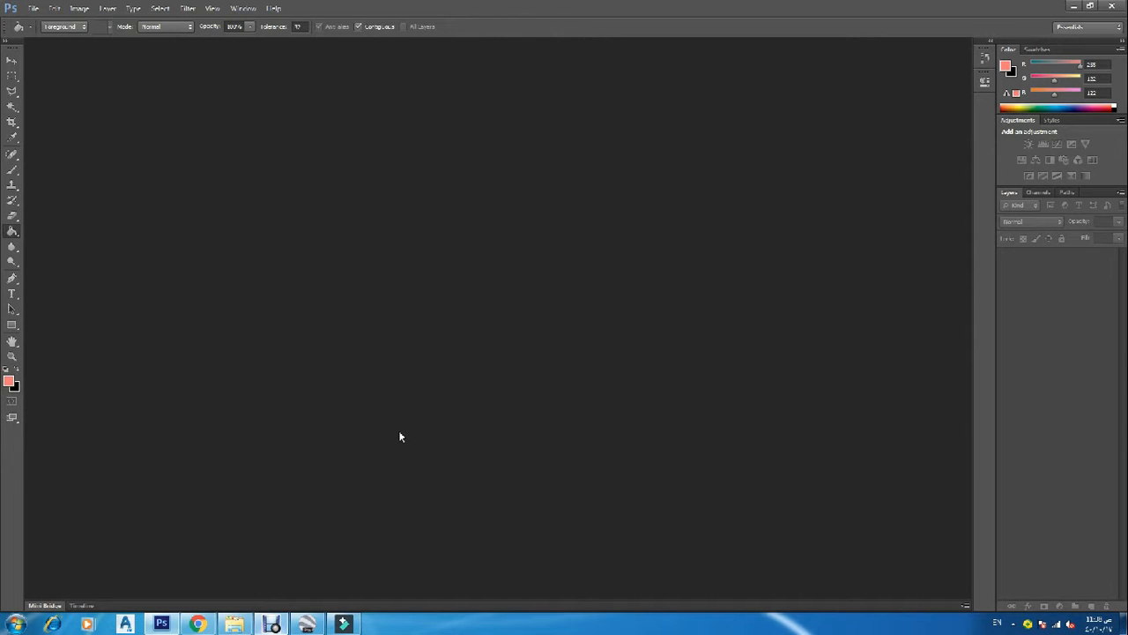
- Open the wp1999618 photo from the youtube folder in Photoshop and convert its background into a regular layer
left_click(236, 623)
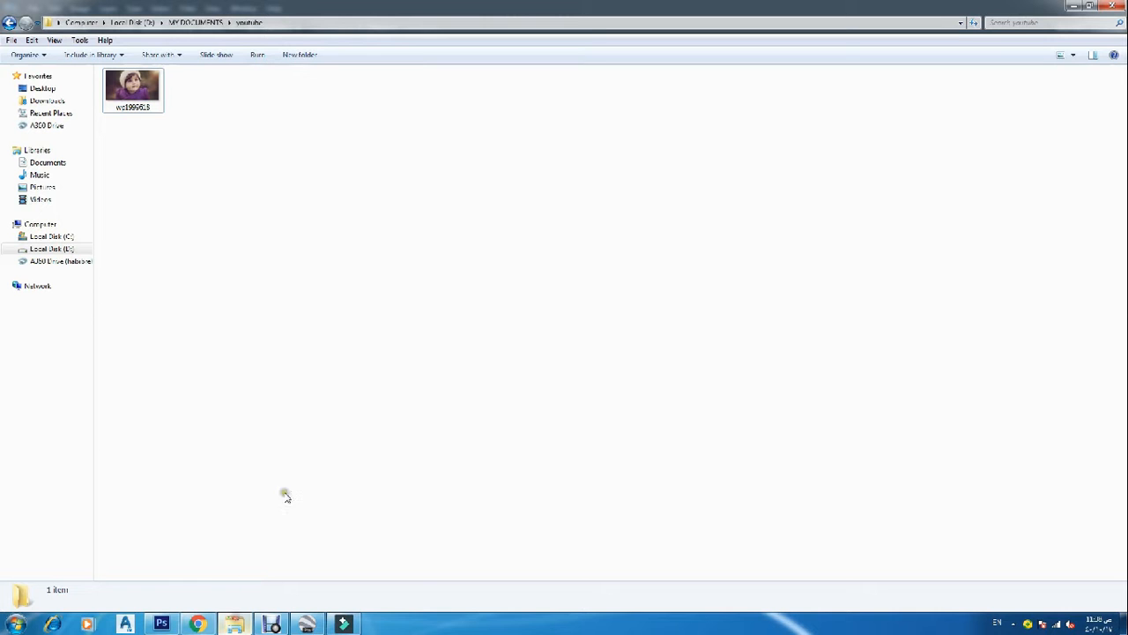
left_click_drag(132, 97, 310, 318)
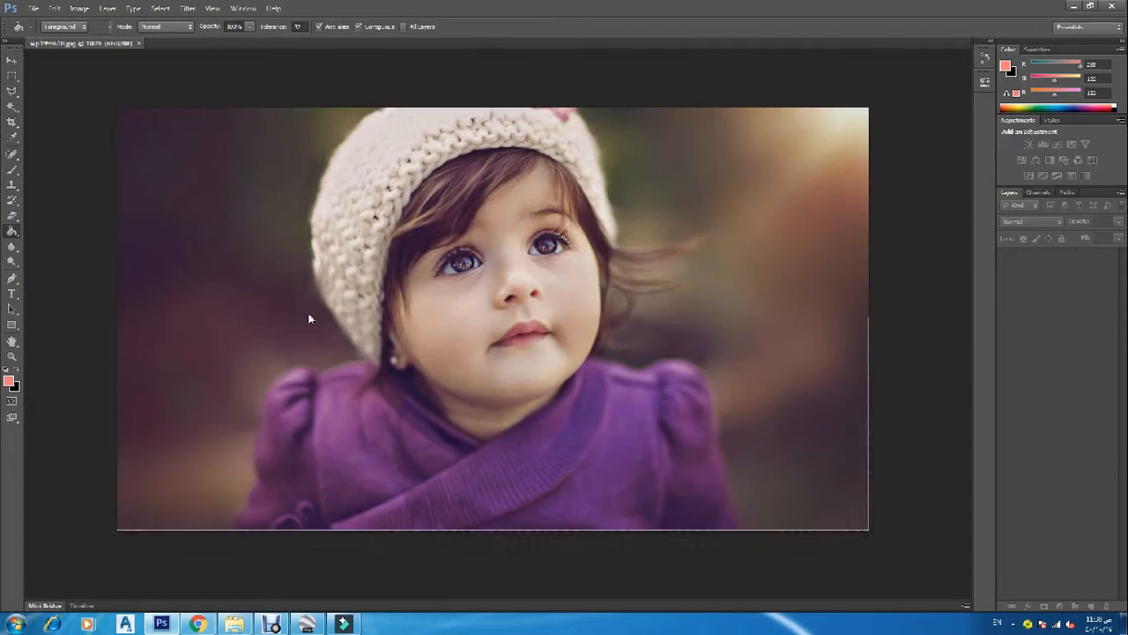
double_click(1084, 257)
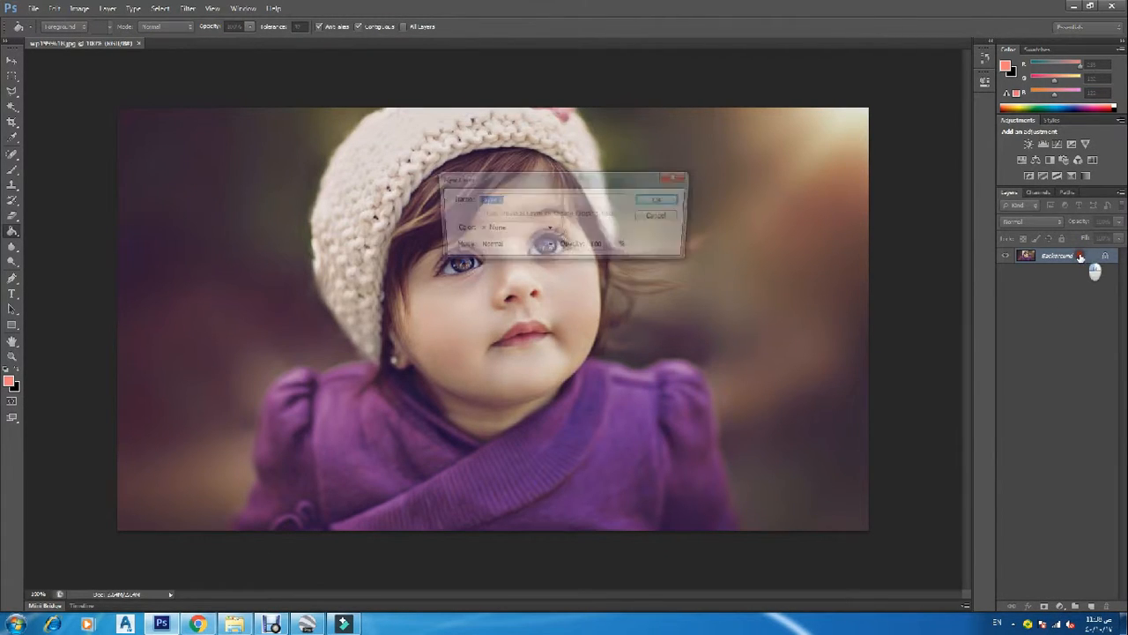
left_click(659, 201)
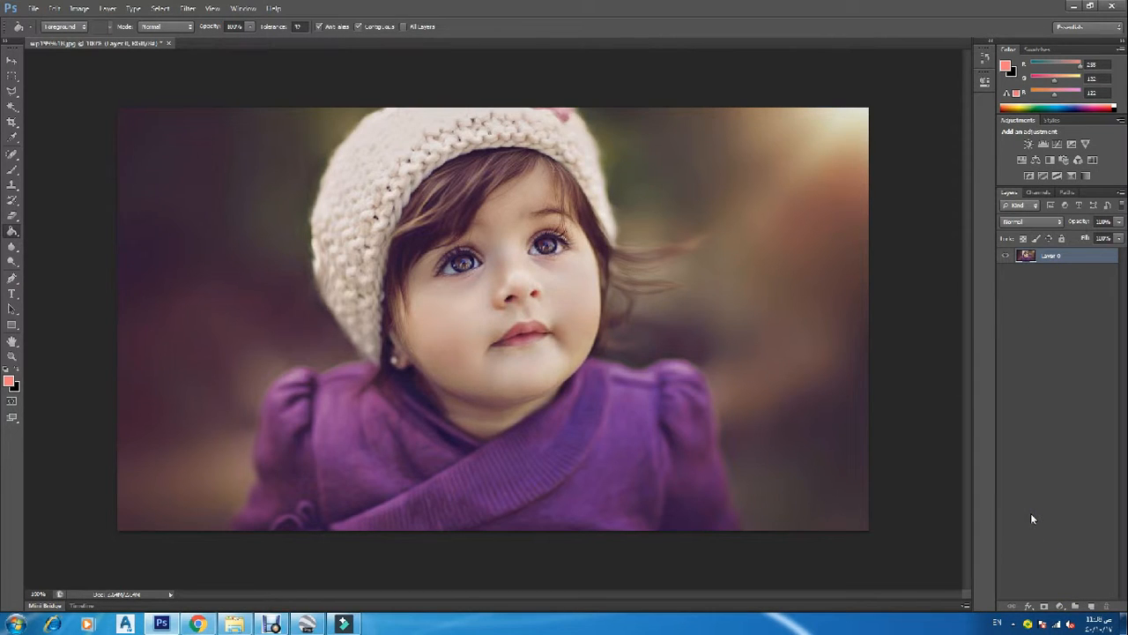
- Add a new empty layer beneath the photo layer and hide the photo layer
left_click(1091, 608)
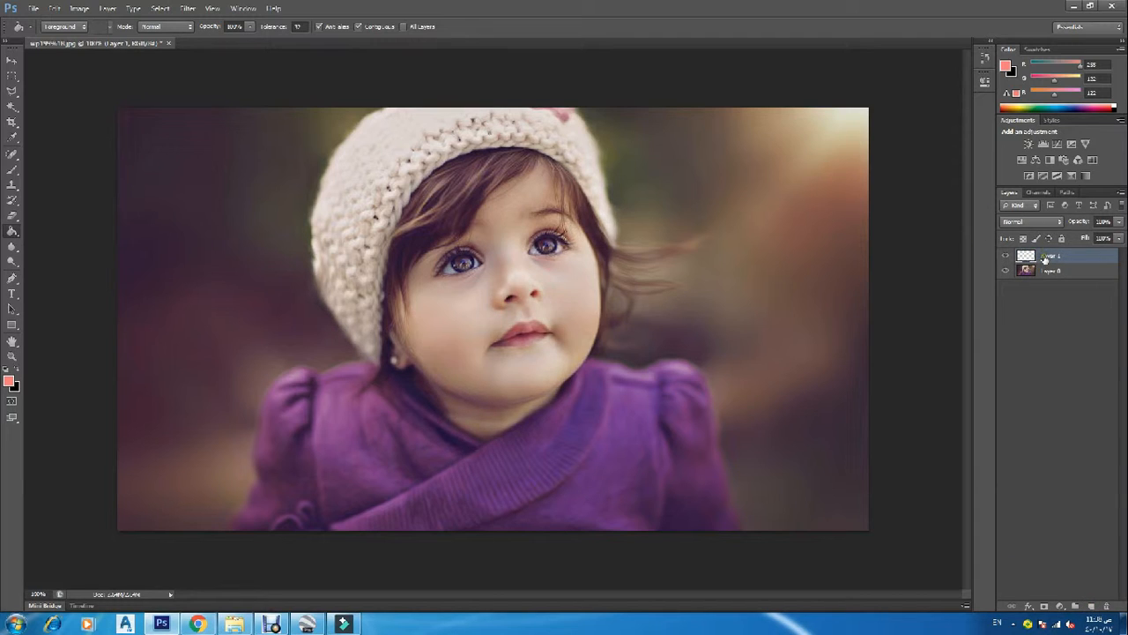
left_click_drag(1045, 257, 1036, 297)
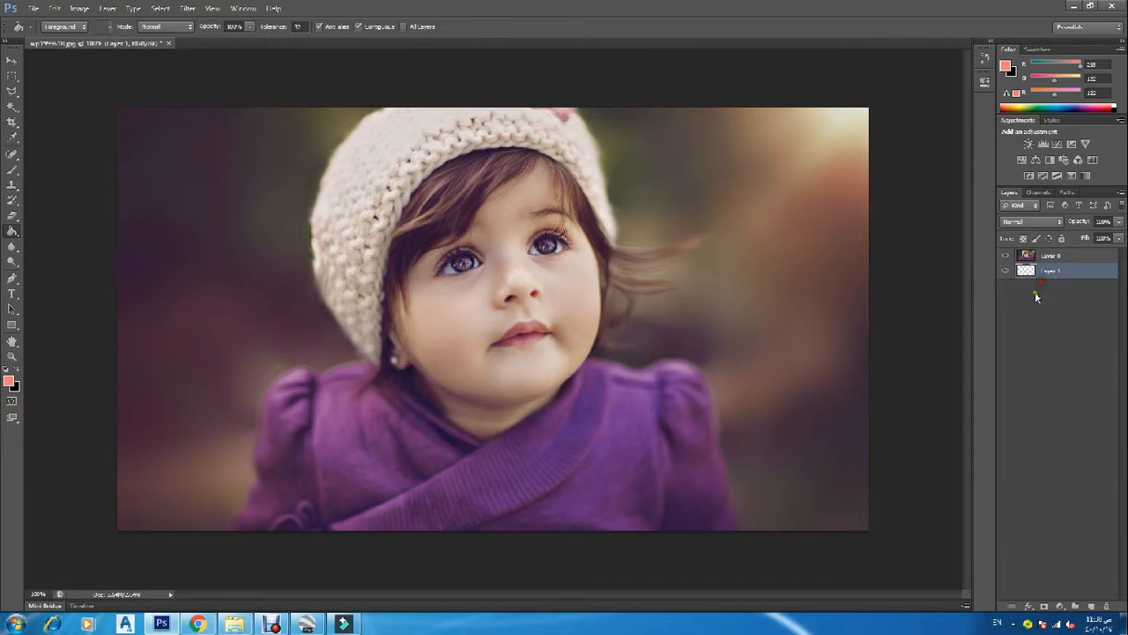
left_click(1006, 255)
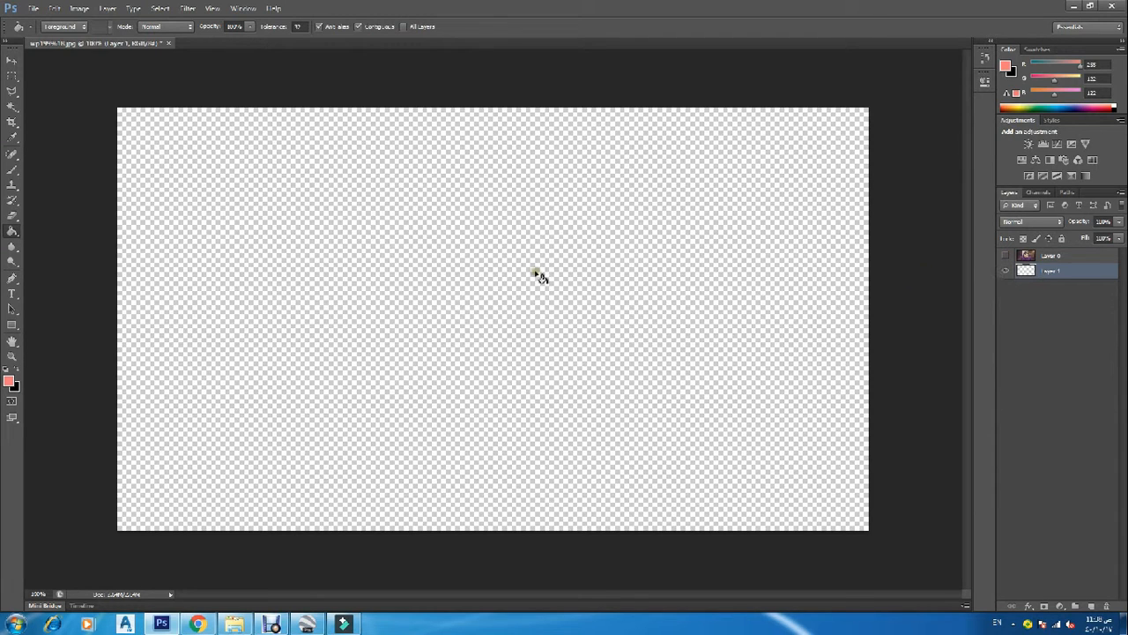
- Set the foreground colour to white and fill the empty layer with it
left_click(9, 380)
left_click(352, 208)
left_click(739, 198)
left_click(648, 477)
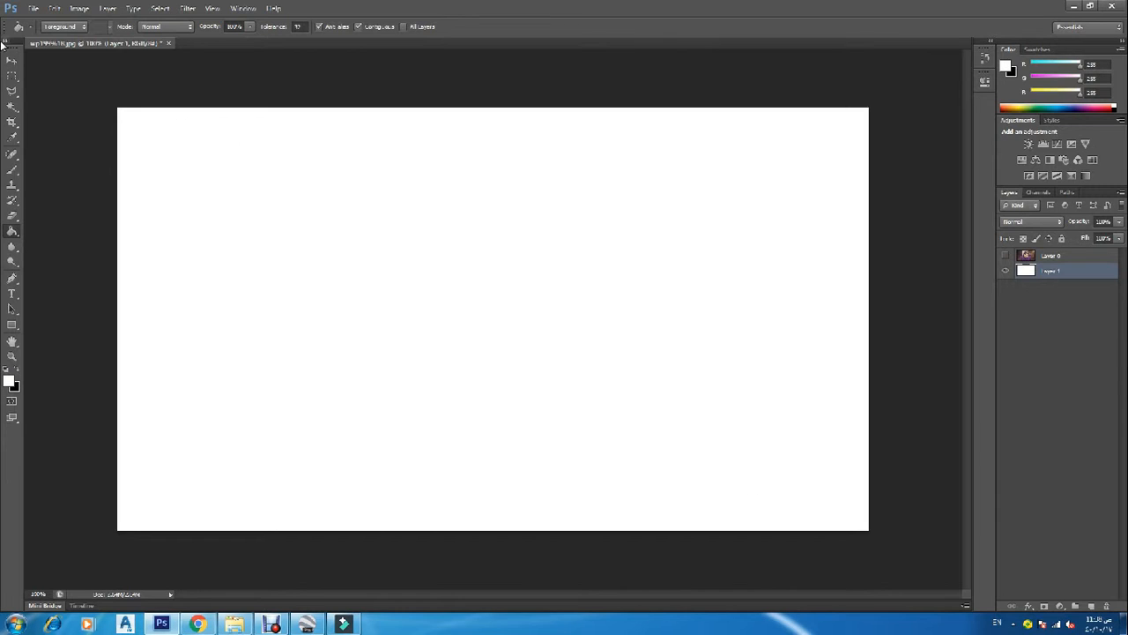
- Save the white image as a JPEG copy named 1 in the youtube folder
left_click(33, 9)
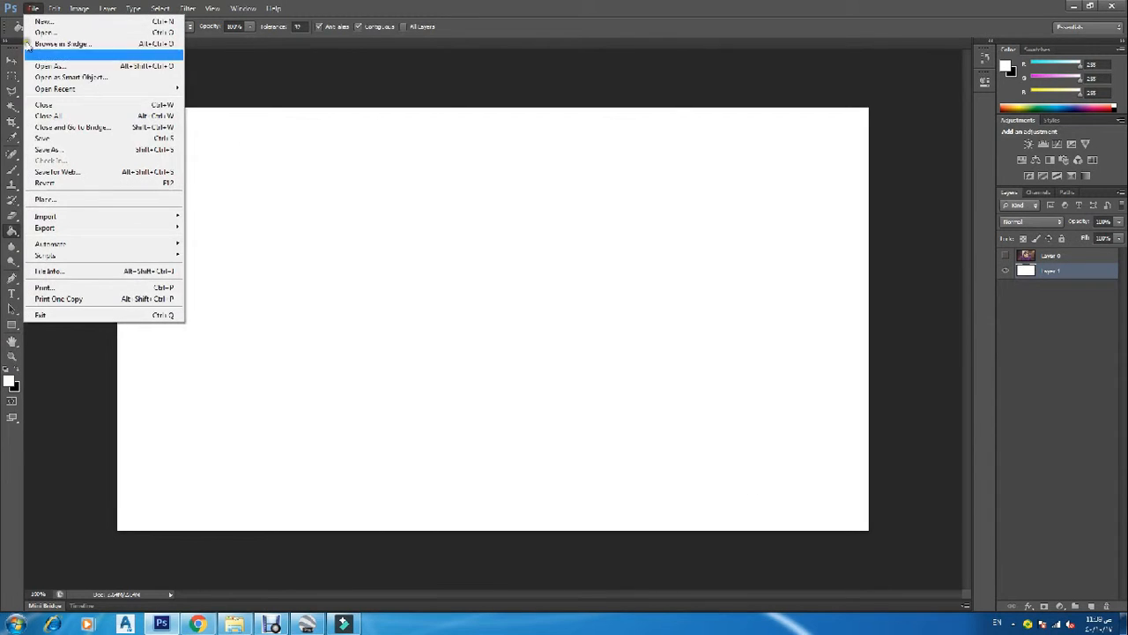
left_click(52, 149)
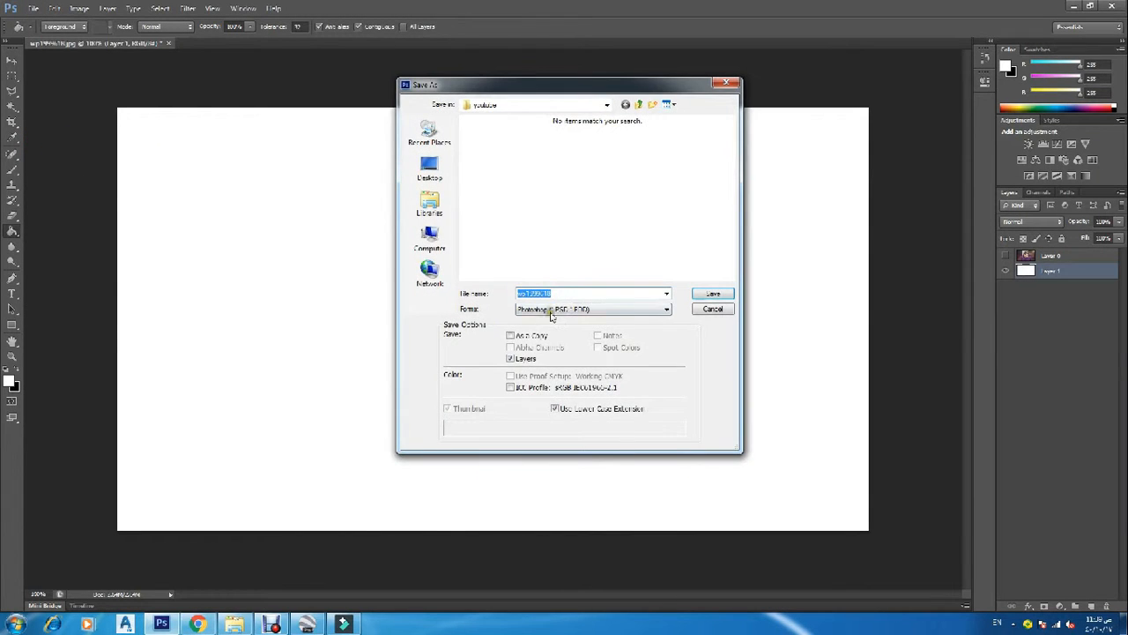
left_click(551, 310)
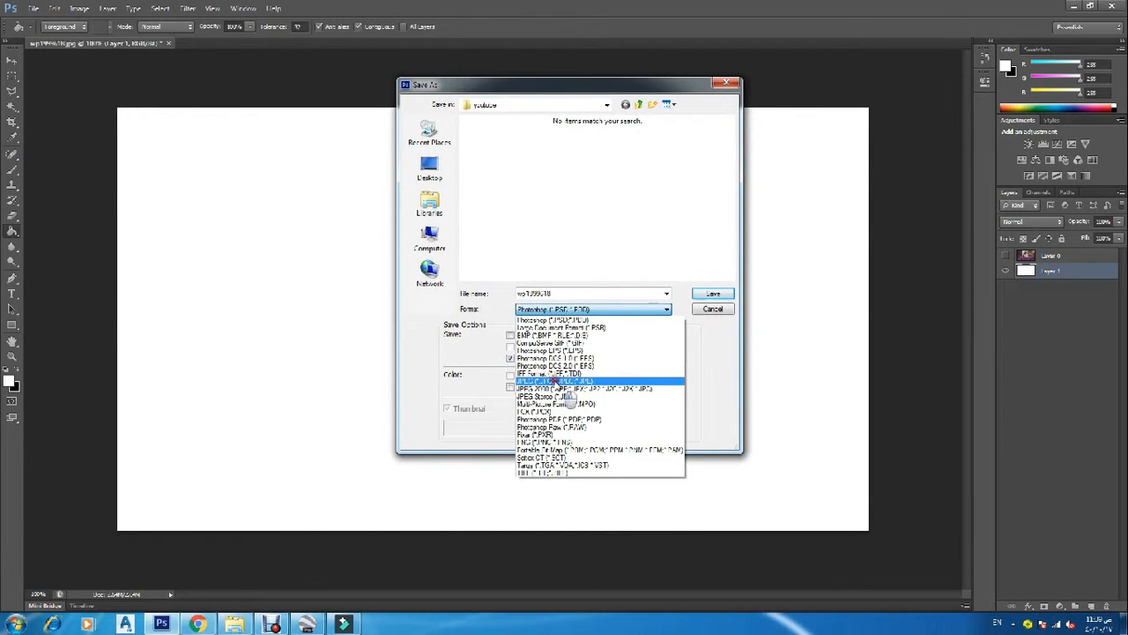
left_click(559, 381)
double_click(568, 294)
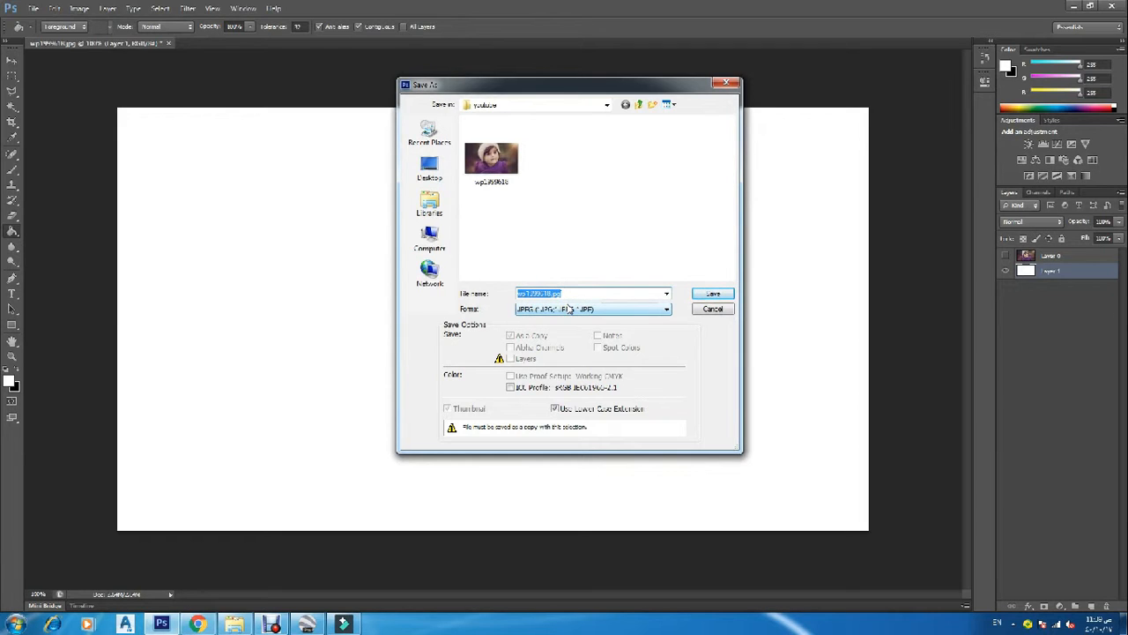
left_click(712, 293)
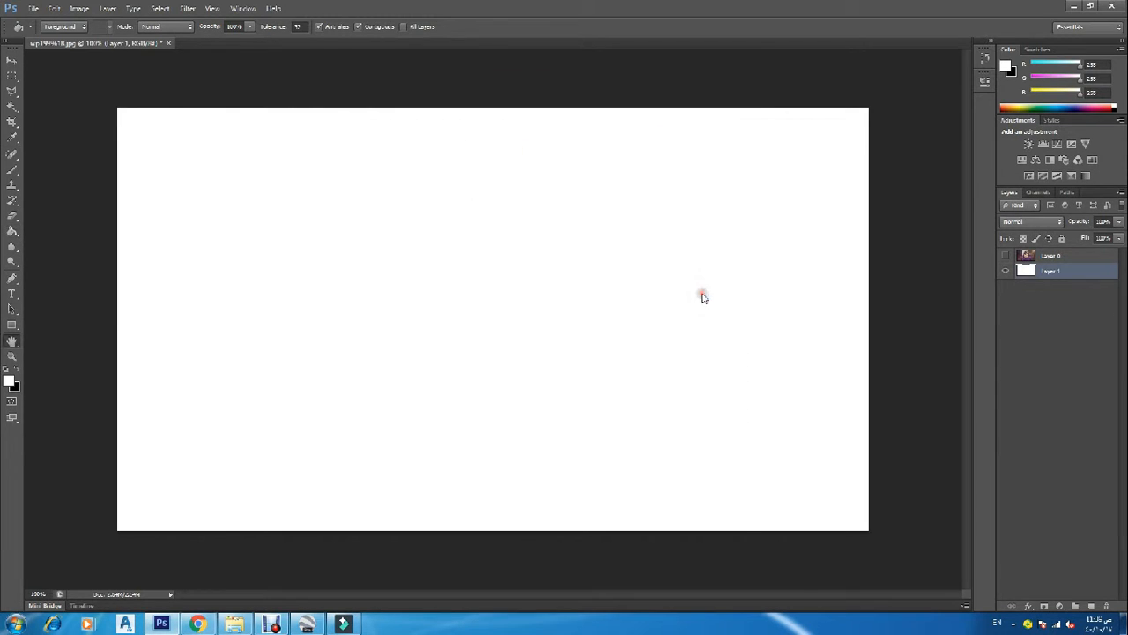
left_click(620, 170)
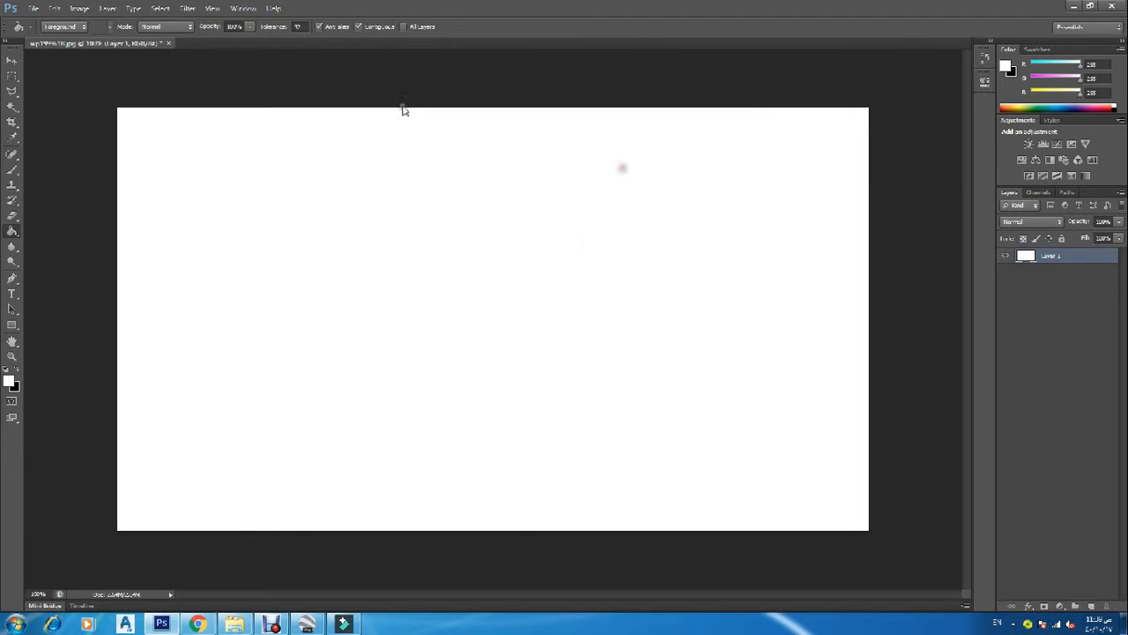
- Close the document without saving its changes and quit Photoshop
left_click(164, 43)
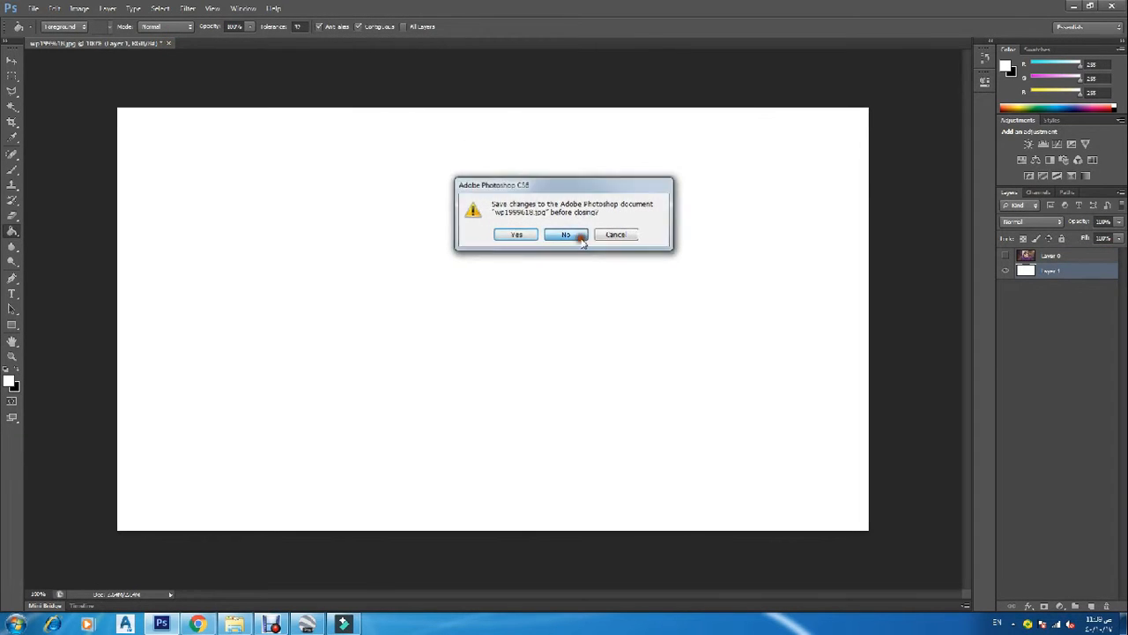
left_click(582, 242)
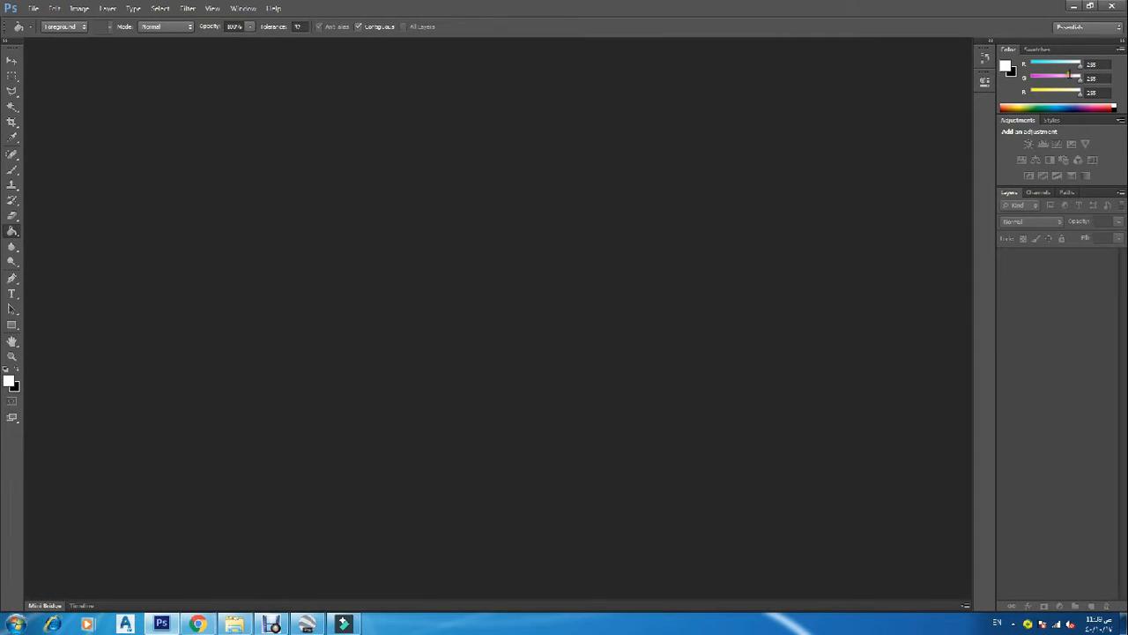
left_click(1111, 6)
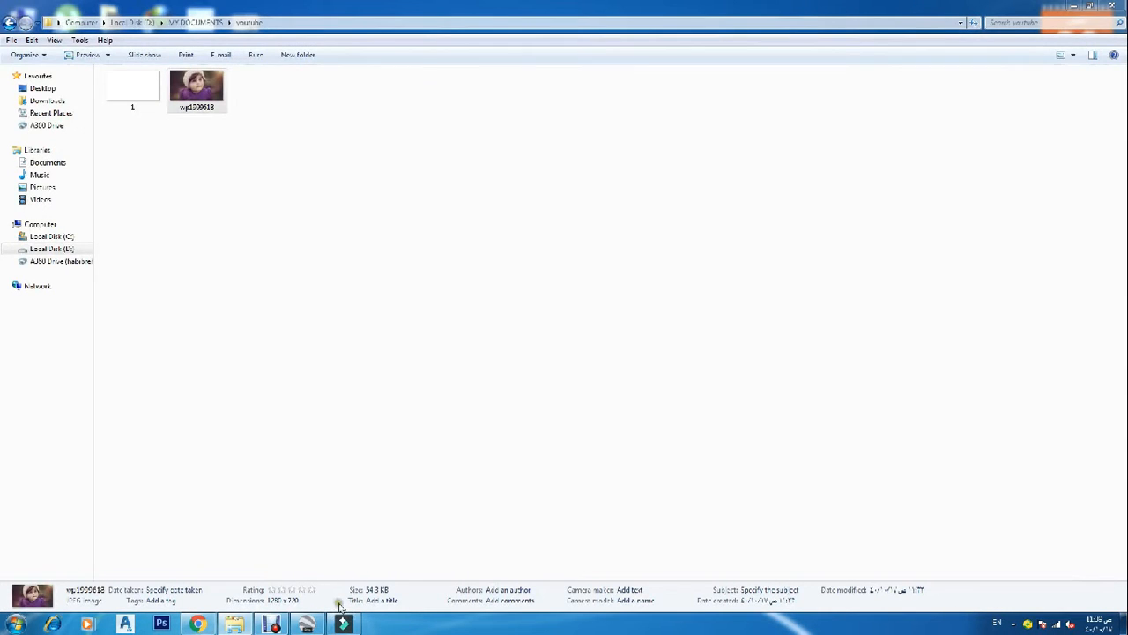
- View image 1 and the photo in the picture viewer, and close the viewer
left_click(148, 134)
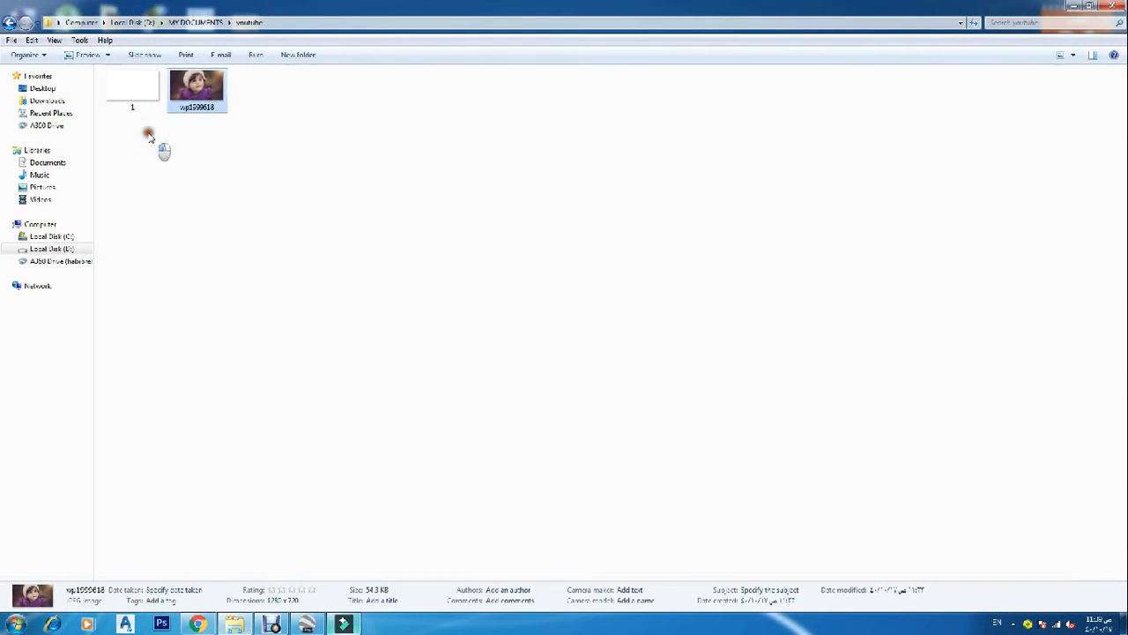
left_click(145, 91)
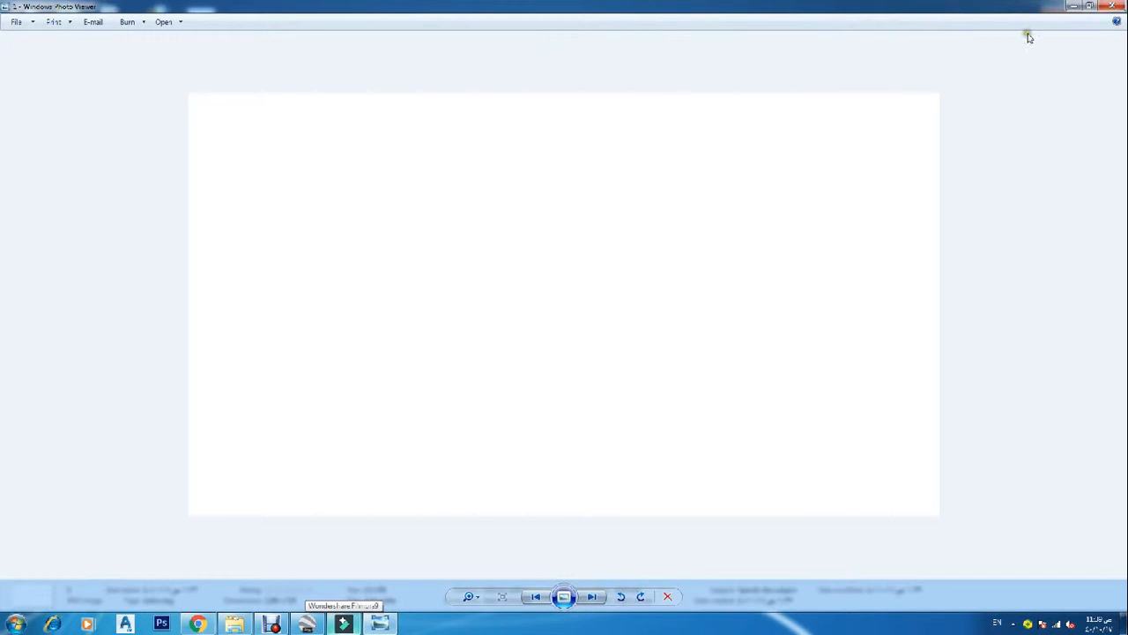
key("Right")
key("Right")
key("Right")
key("Right")
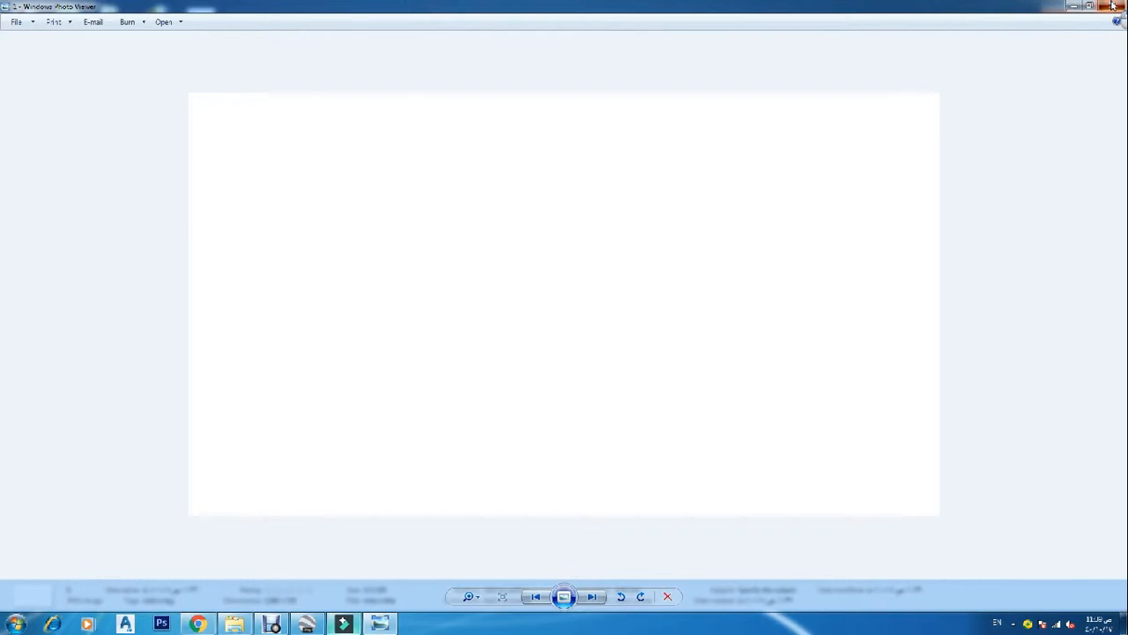
left_click(1112, 5)
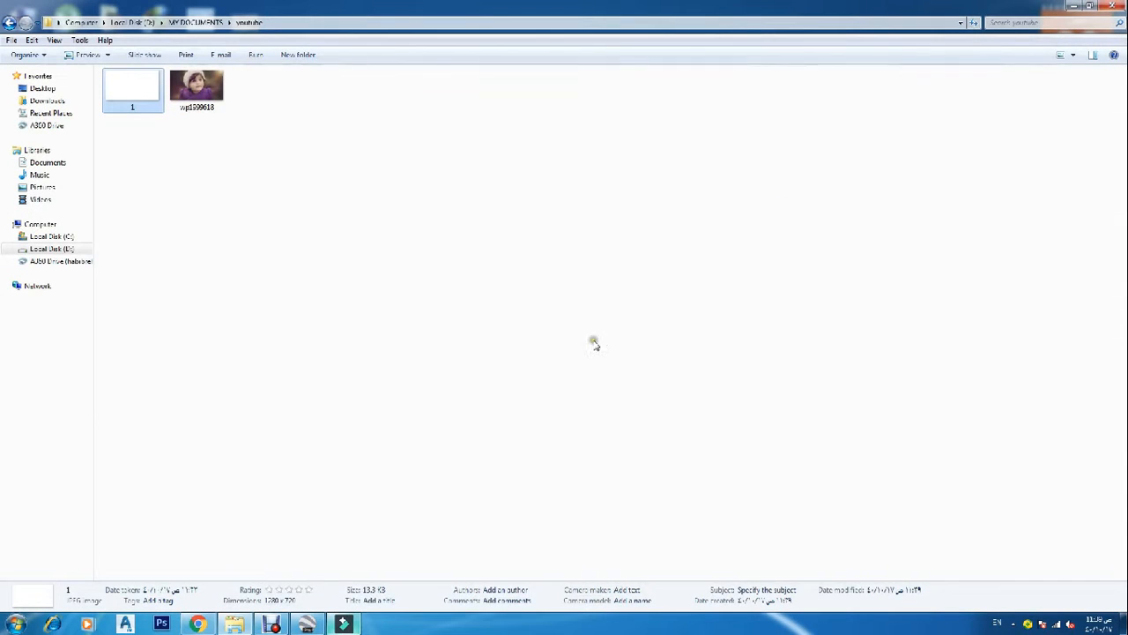
- Import both images from the youtube folder into Filmora and place the wp1999618 photo at the start of video track 2
left_click(582, 345)
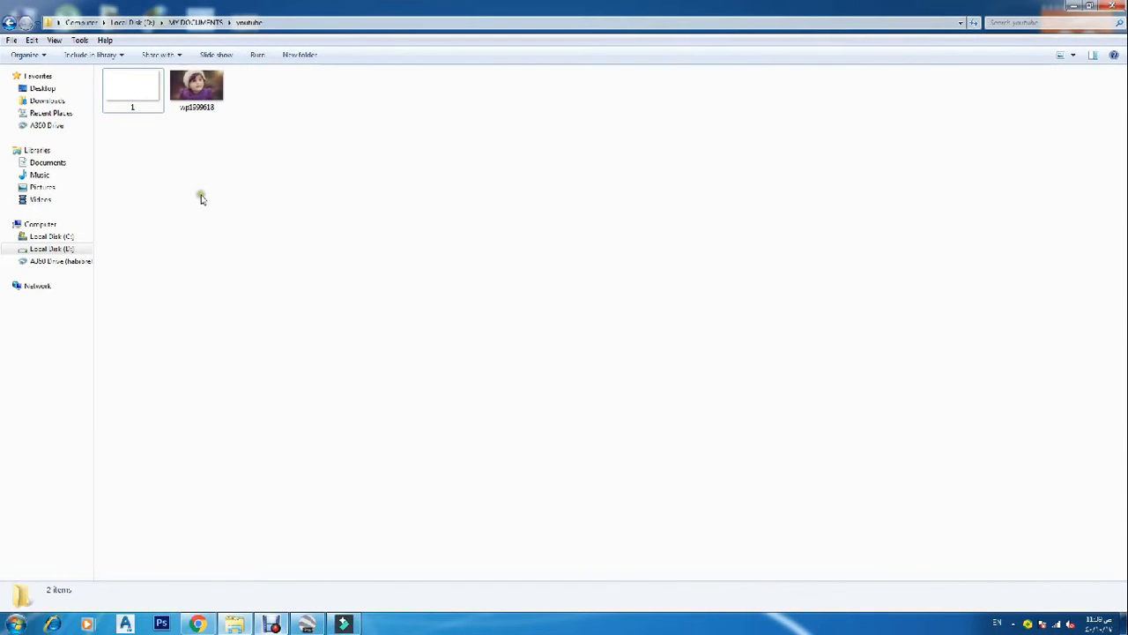
left_click_drag(243, 97, 384, 244)
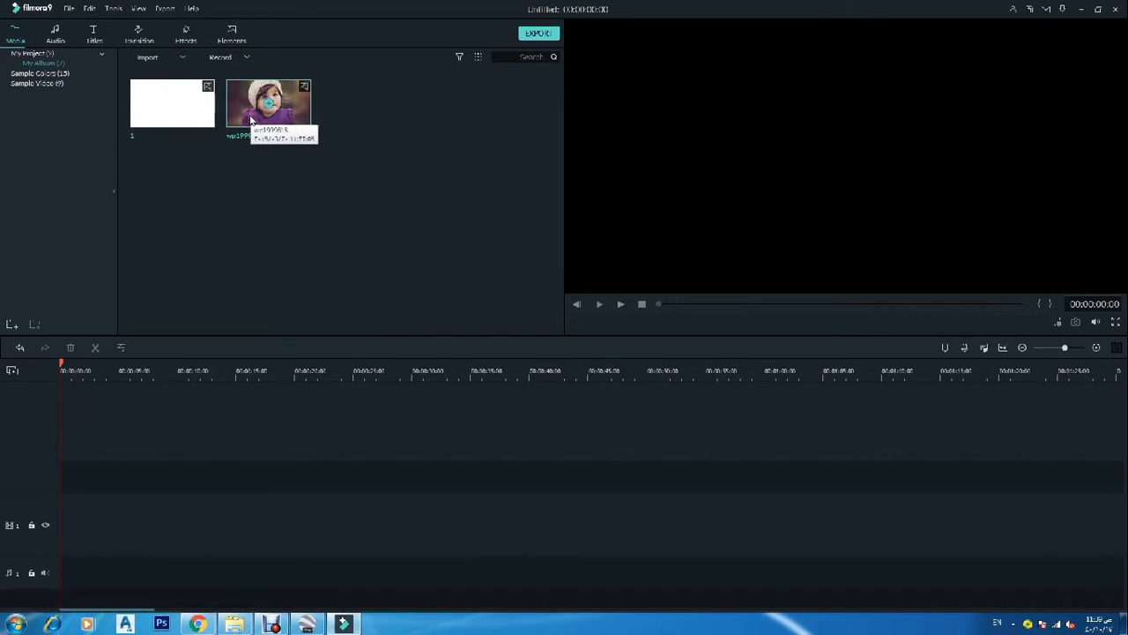
left_click_drag(250, 117, 62, 462)
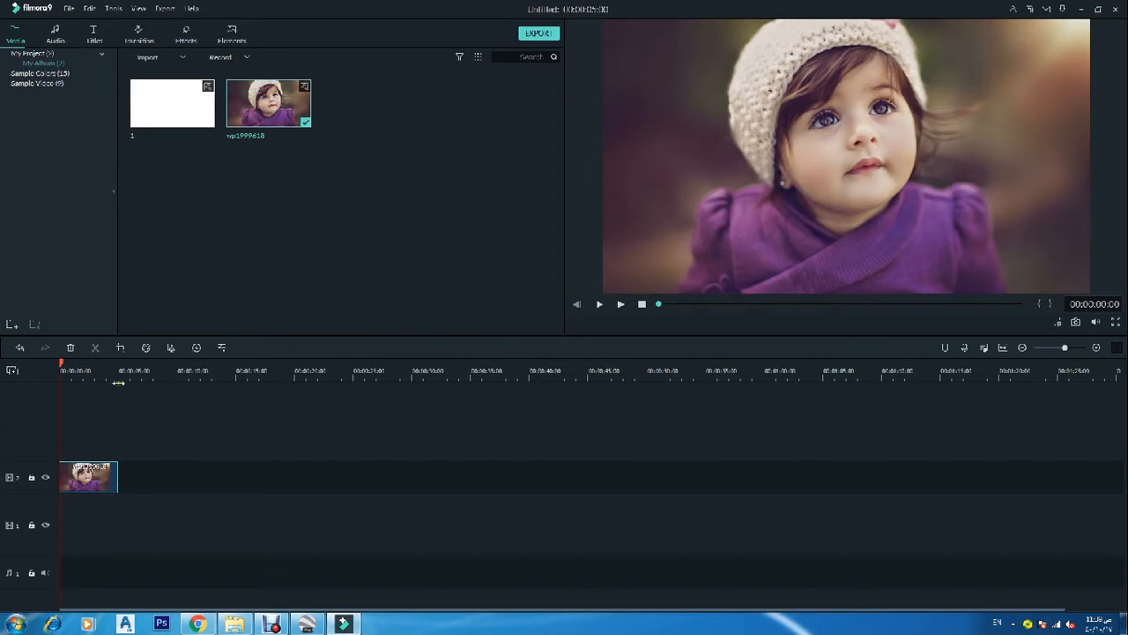
- Trim the photo clip on video track 2 to a duration of one frame
left_click_drag(118, 382, 866, 376)
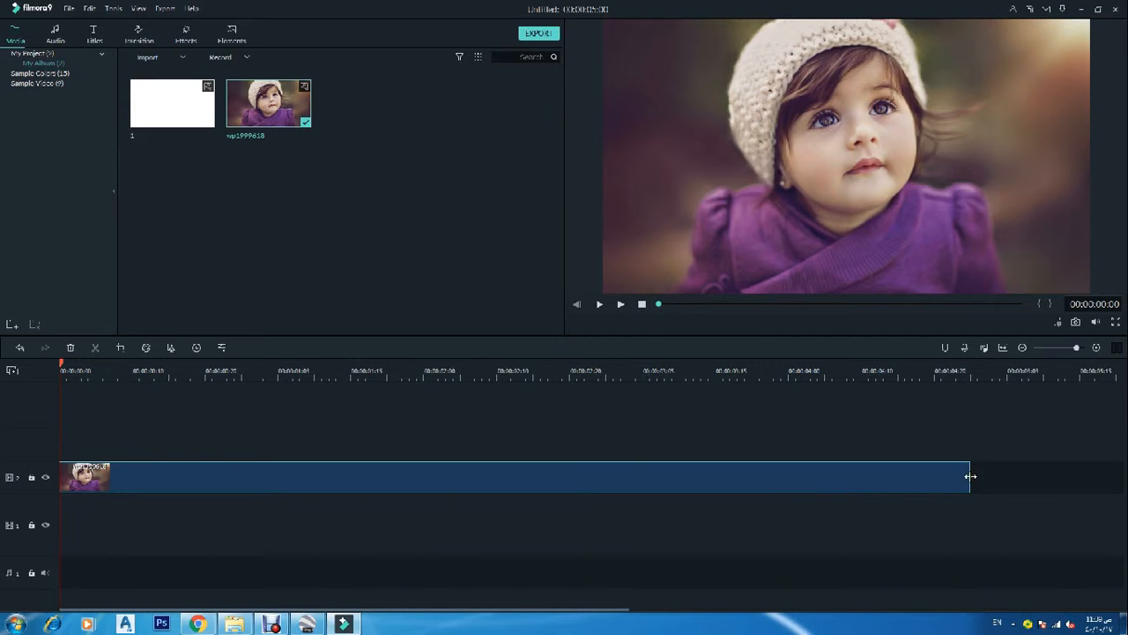
left_click_drag(968, 477, 58, 478)
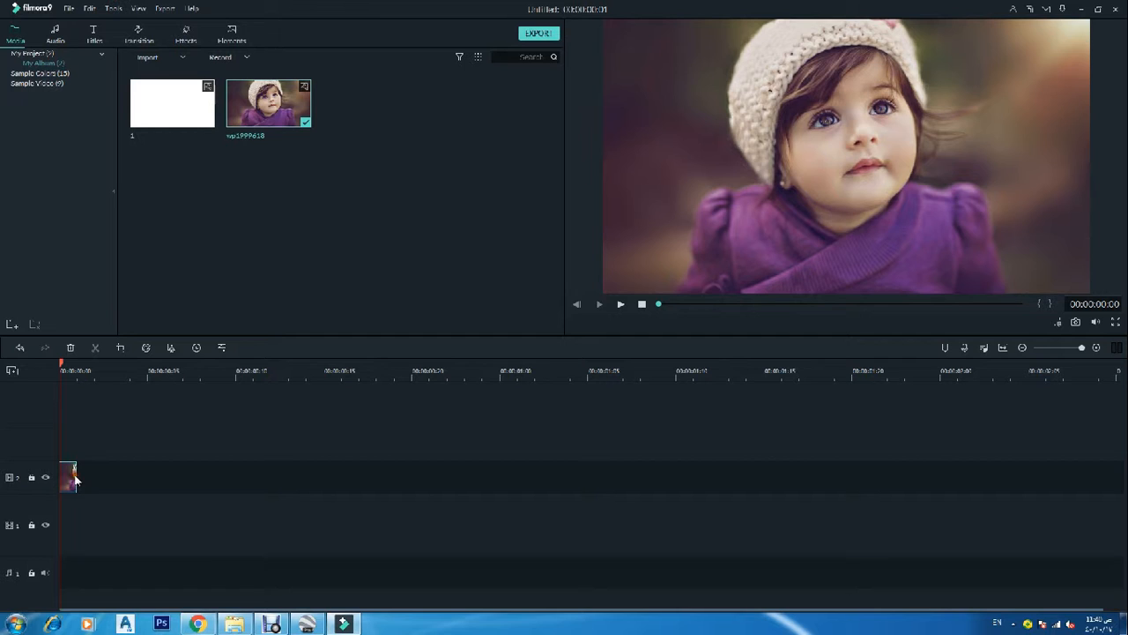
mouse_move(76, 473)
left_mouse_down()
mouse_move(50, 473)
mouse_move(76, 474)
left_mouse_up()
- Add white image 1 directly after the photo clip on video track 2 and trim it to one frame
left_click(187, 126)
left_click_drag(187, 126, 70, 471)
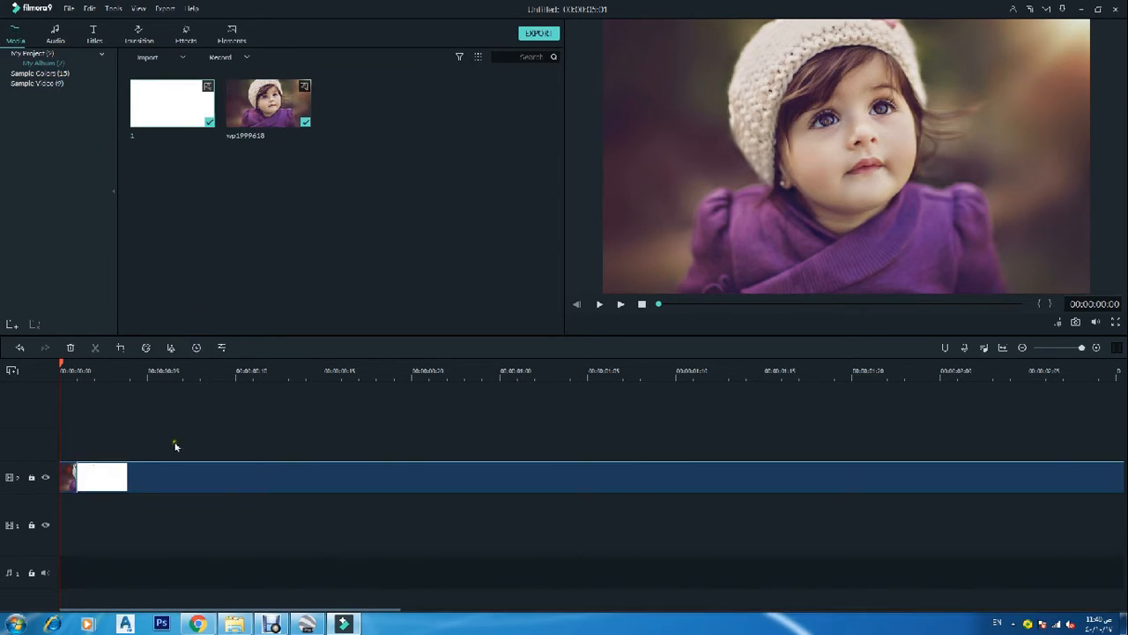
scroll(693, 378, "down", 5)
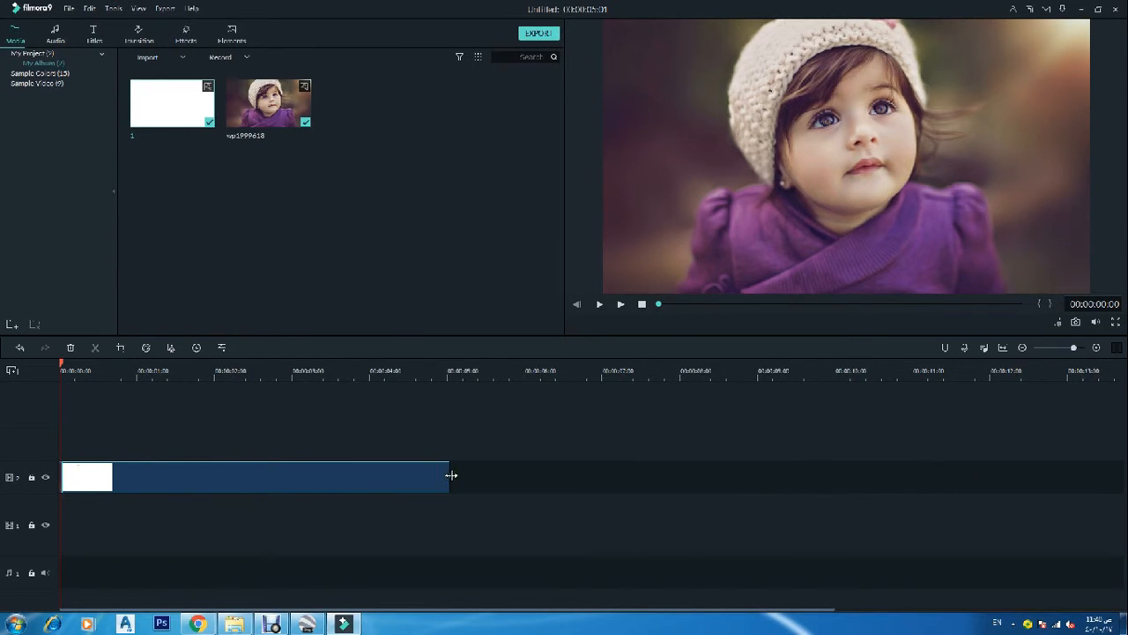
left_click_drag(451, 475, 71, 475)
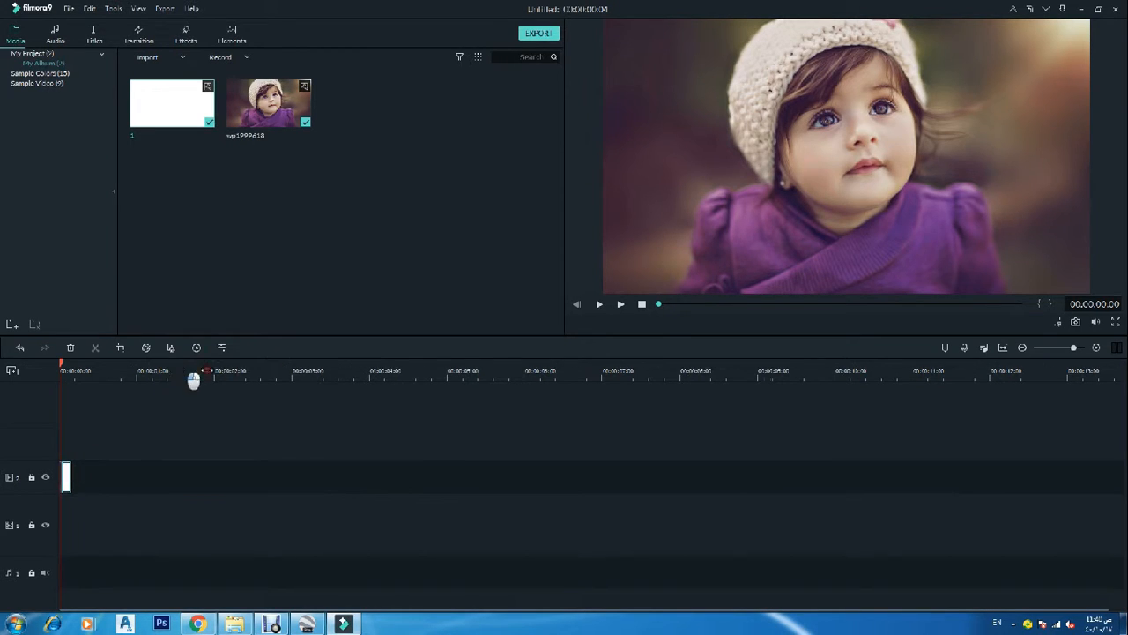
scroll(194, 377, "up", 2)
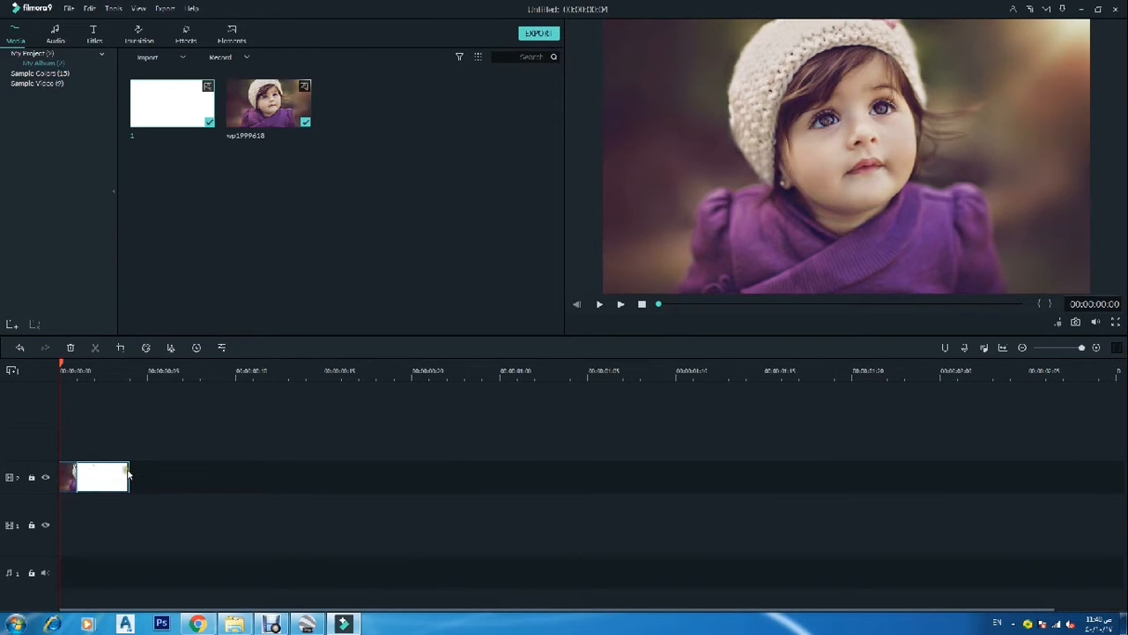
left_click_drag(133, 476, 67, 480)
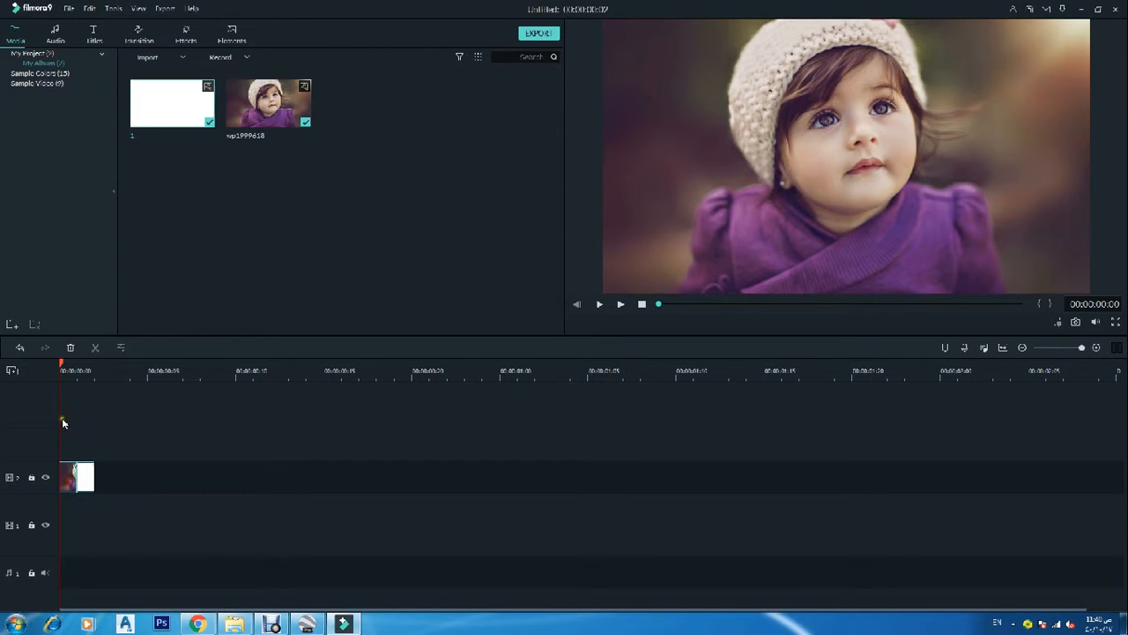
- Paste a copy of the one-frame photo and white clip pair directly after the original pair on video track 2, at 00:00:00:02
left_click(78, 370)
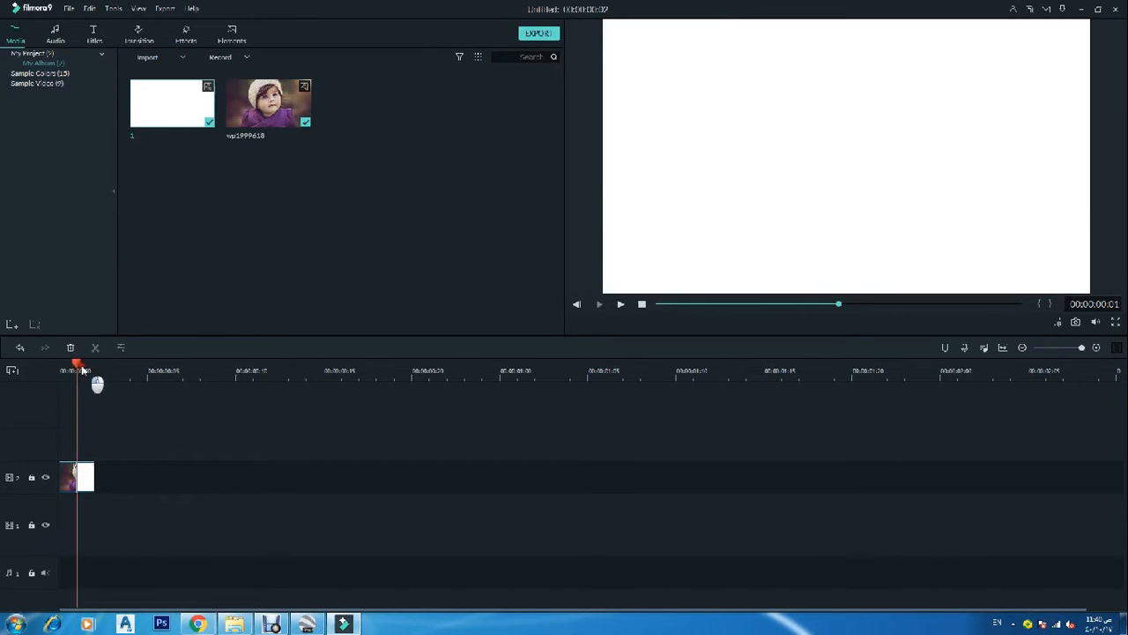
left_click(92, 367)
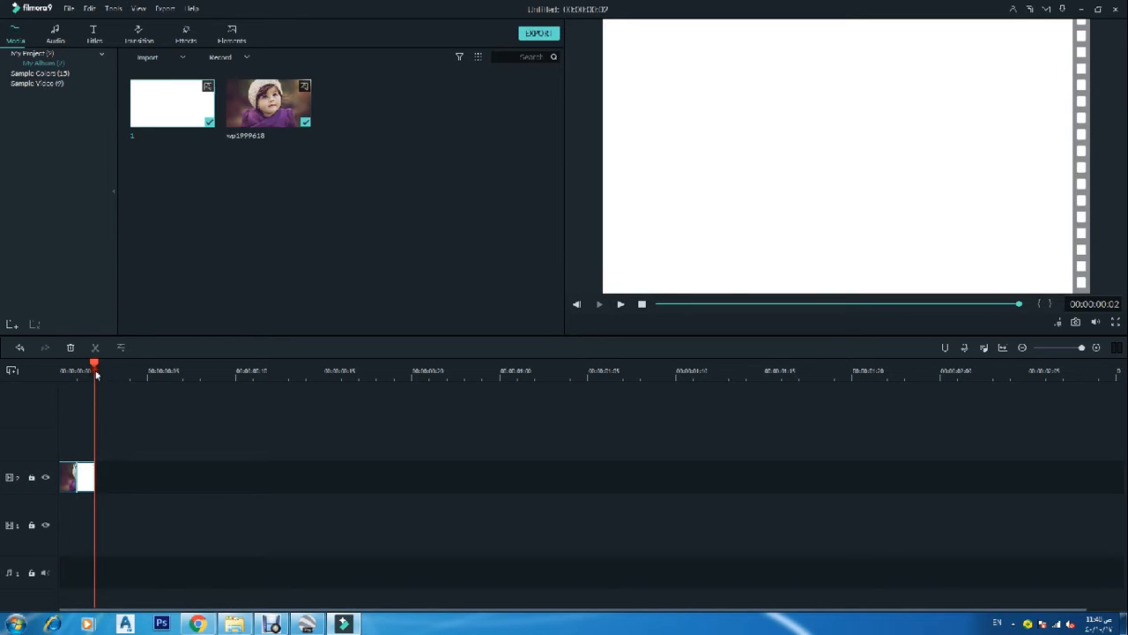
right_click(118, 481)
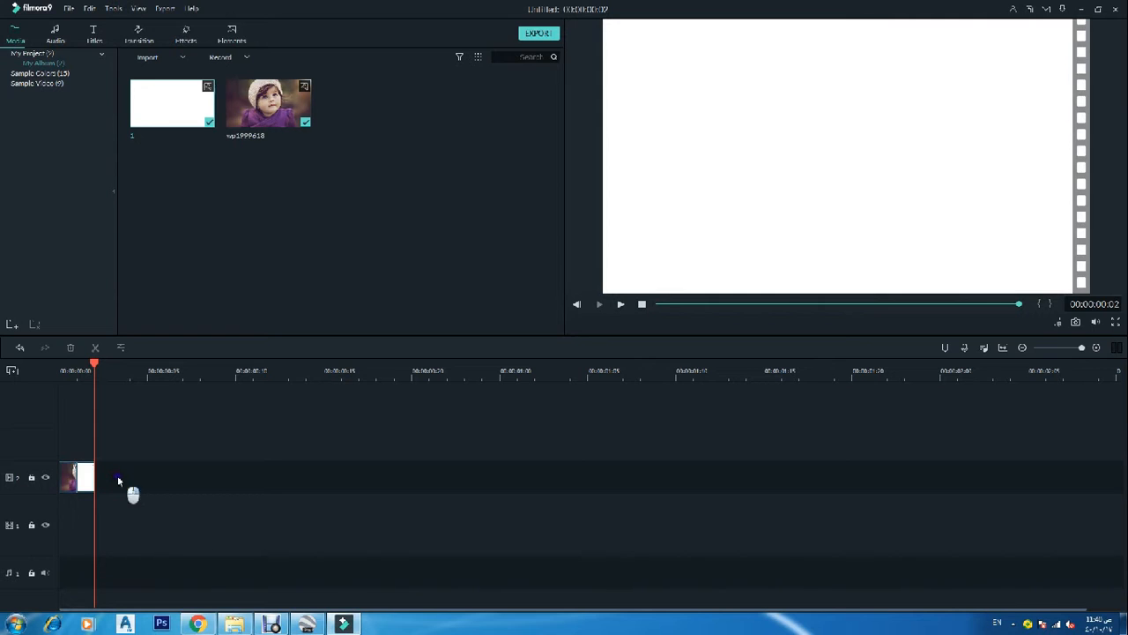
left_click(141, 507)
- Paste the photo and white clip pair repeatedly end to end on video track 2 until the sequence reaches 00:00:02:08
right_click(152, 482)
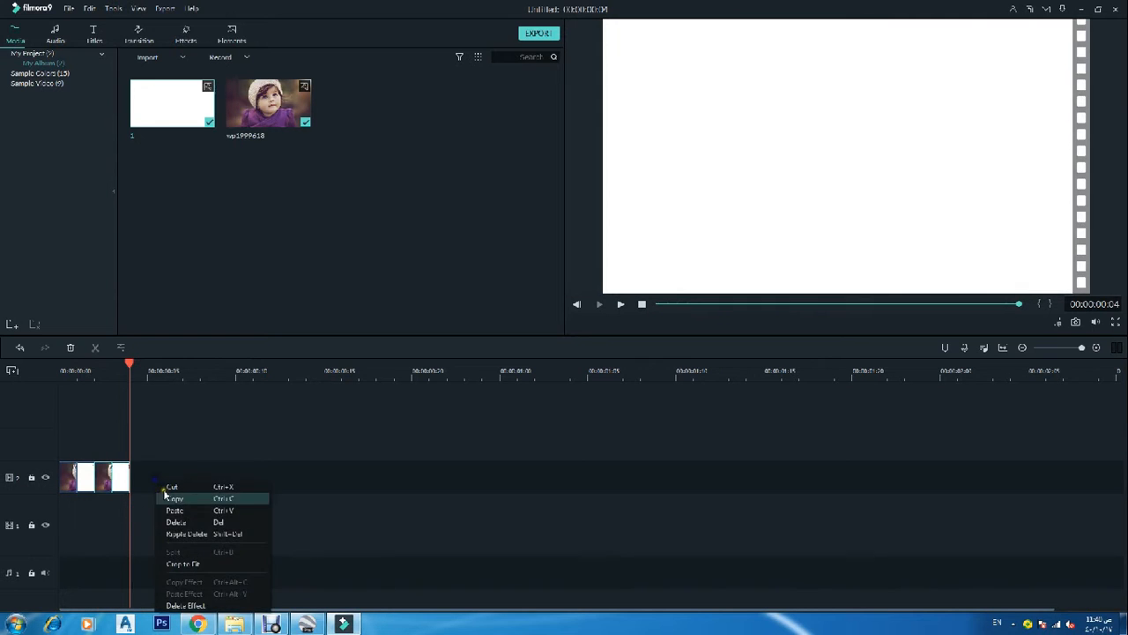
left_click(170, 511)
key("ctrl+v")
key("ctrl+v")
key("ctrl+v")
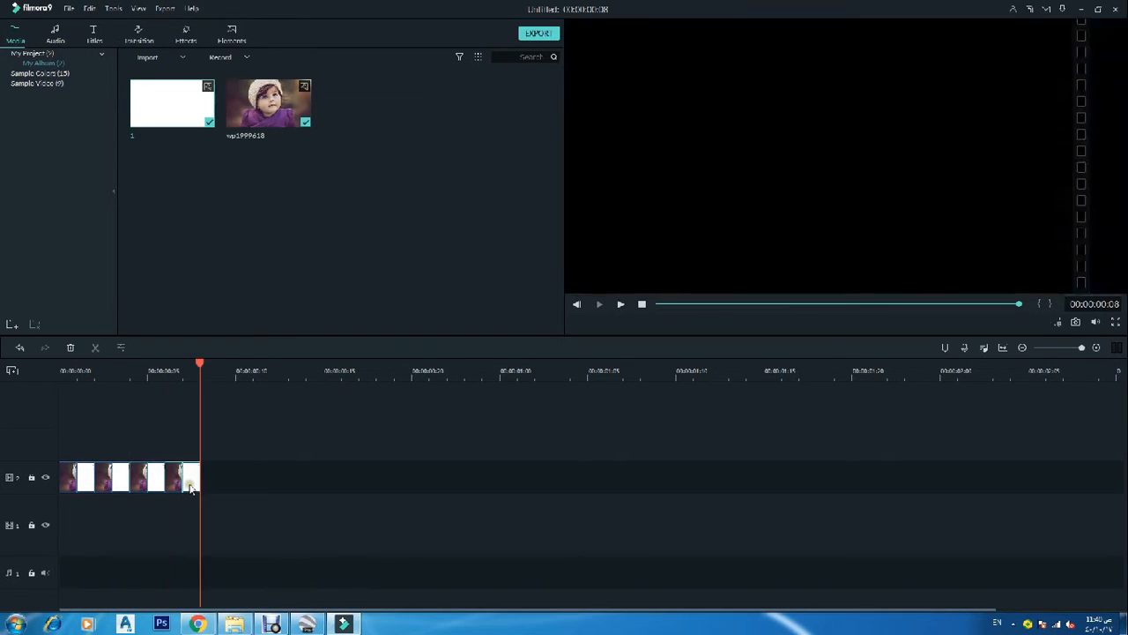
key("ctrl+v")
key("ctrl+v")
key("ctrl+v")
key("ctrl+v")
key("ctrl+v")
key("ctrl+v")
key("ctrl+v")
key("ctrl+v")
key("ctrl+v")
key("ctrl+v")
key("ctrl+v")
key("ctrl+v")
key("ctrl+v")
key("ctrl+v")
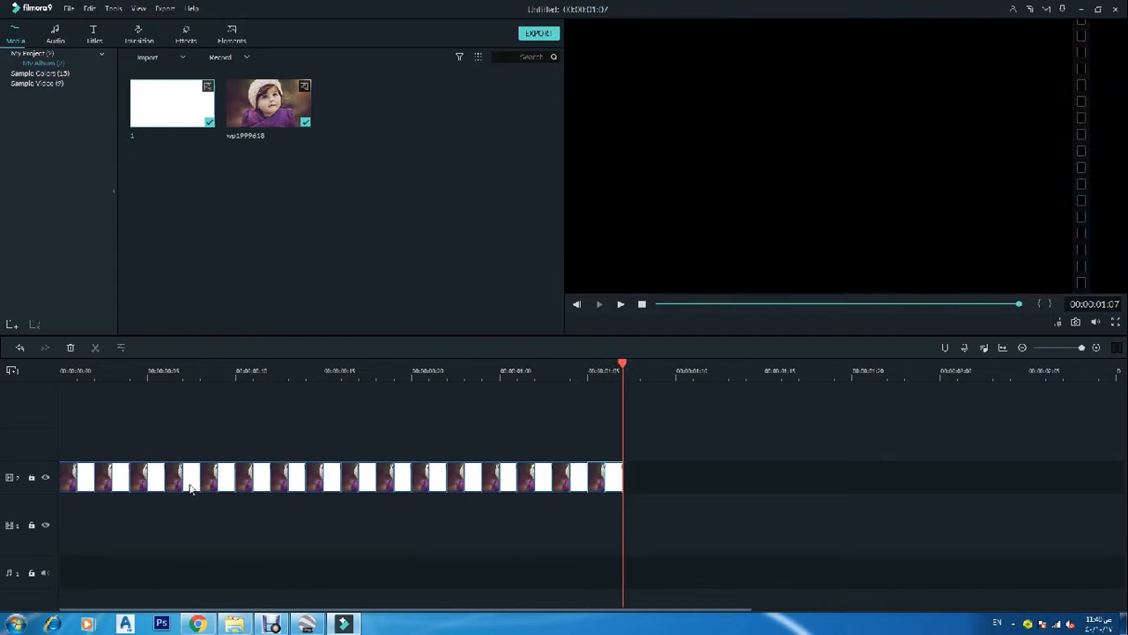
key("ctrl+v")
key("ctrl+v")
key("ctrl+v")
key("ctrl+v")
key("ctrl+v")
key("ctrl+v")
key("ctrl+v")
key("ctrl+v")
key("ctrl+v")
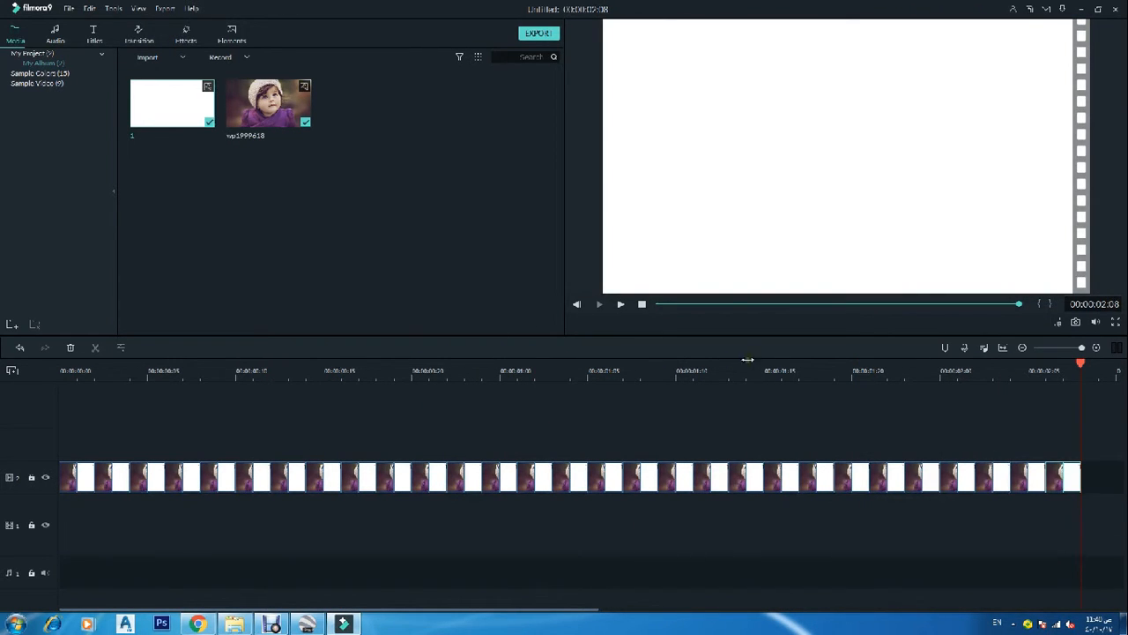
- Play the alternating photo and white sequence from its start to preview the flashing effect
left_click_drag(781, 368, 68, 371)
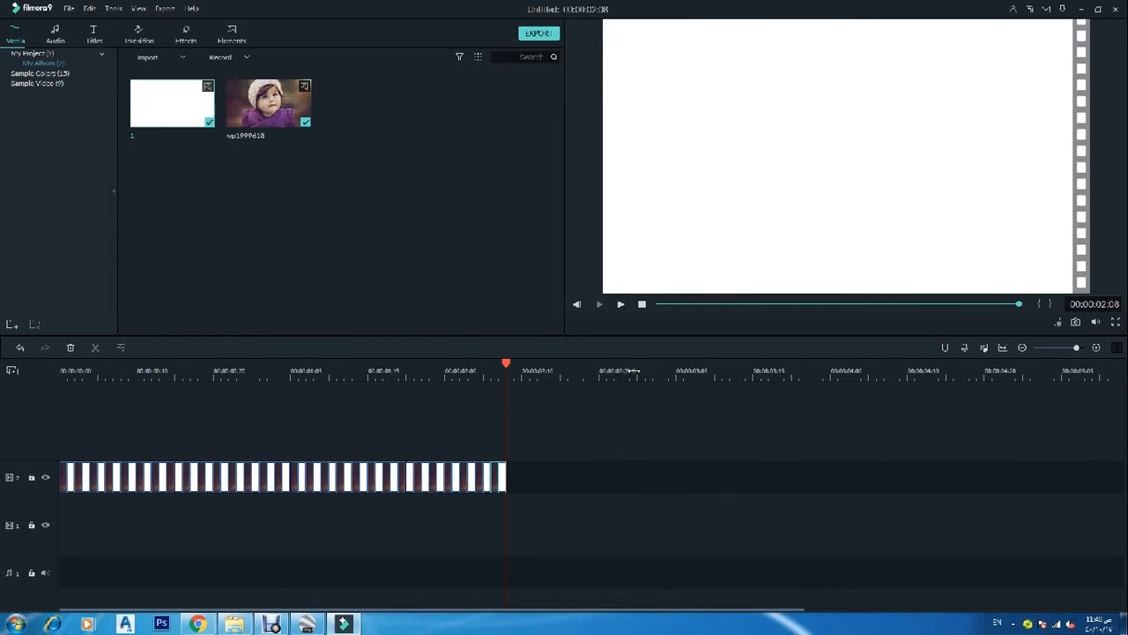
left_click_drag(504, 366, 1, 388)
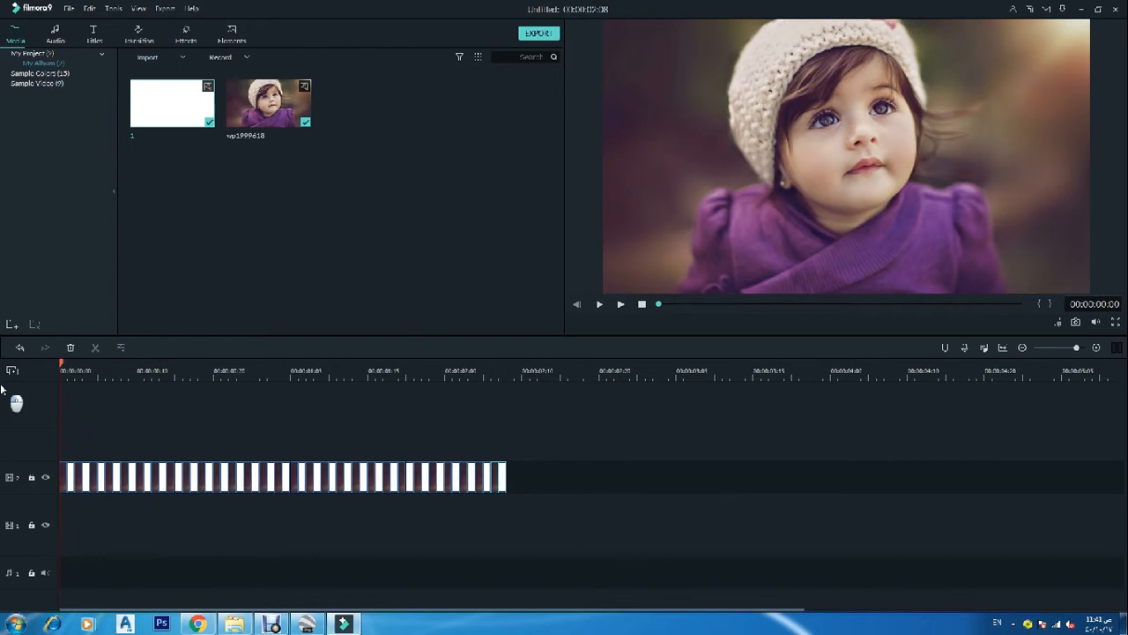
left_click(620, 305)
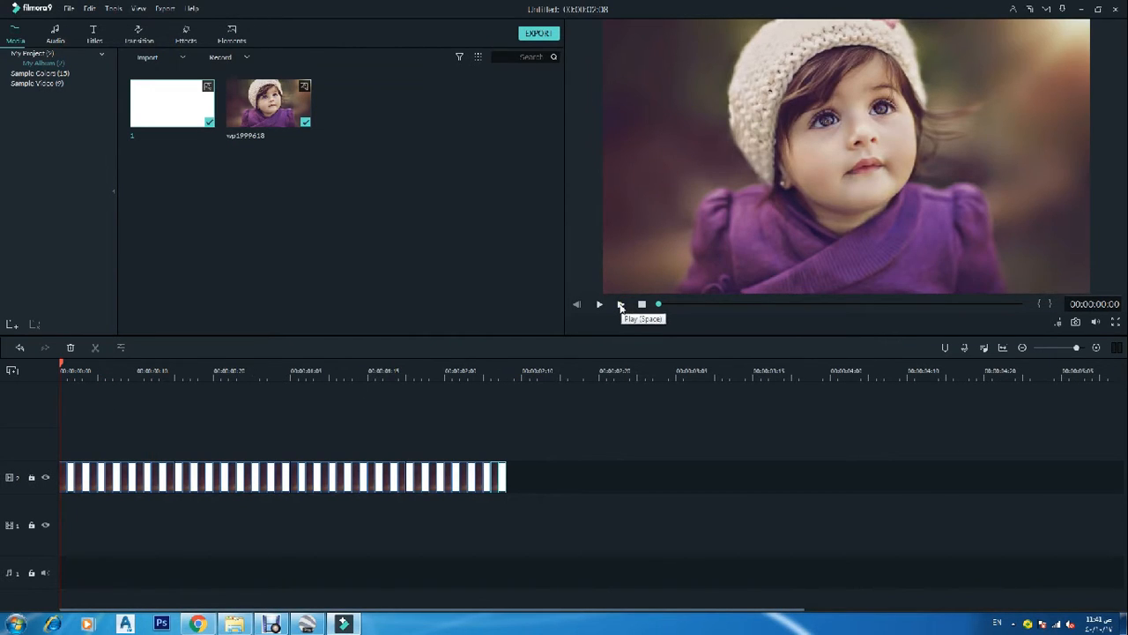
left_click(621, 305)
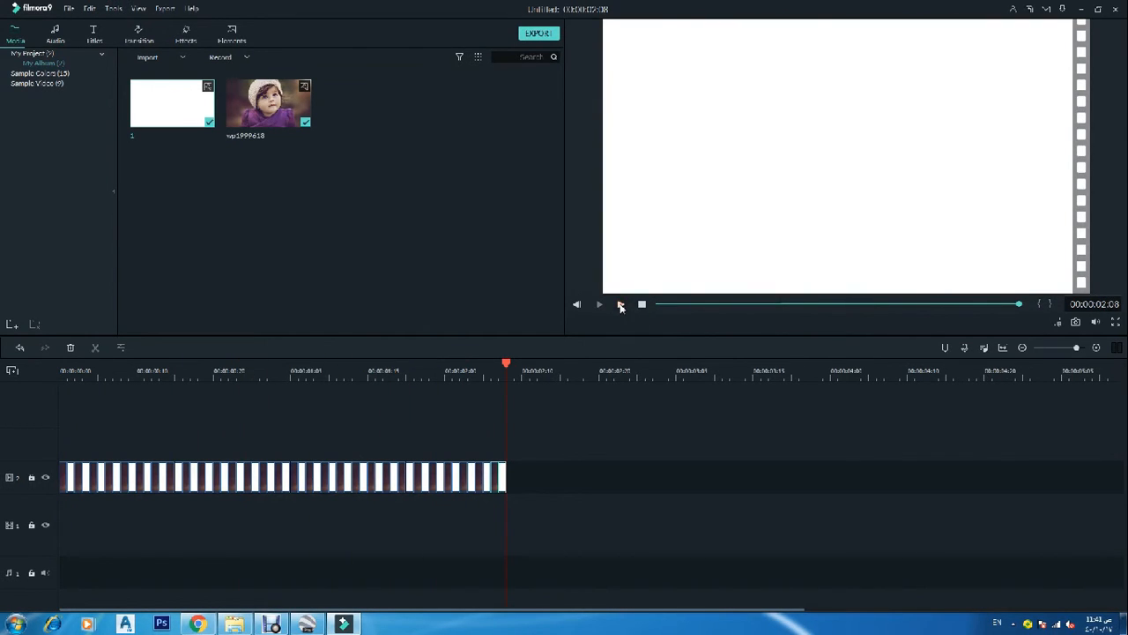
- Export the sequence as an MP4 named My Video into the youtube folder under MY DOCUMENTS on Local Disk (D:)
left_click(167, 10)
left_click(185, 25)
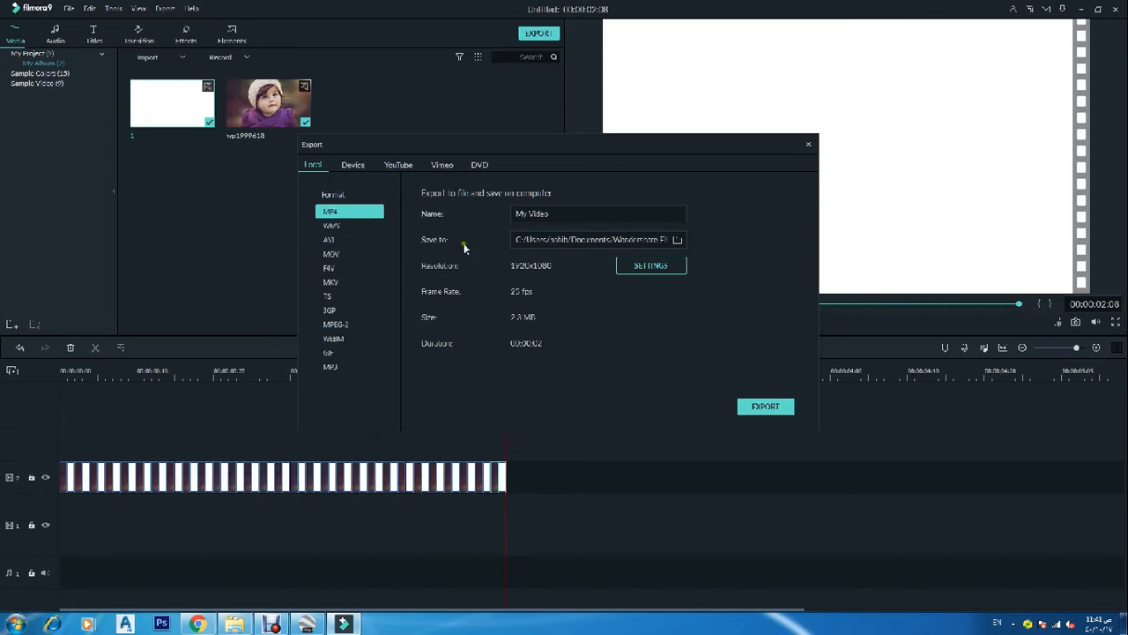
left_click(678, 239)
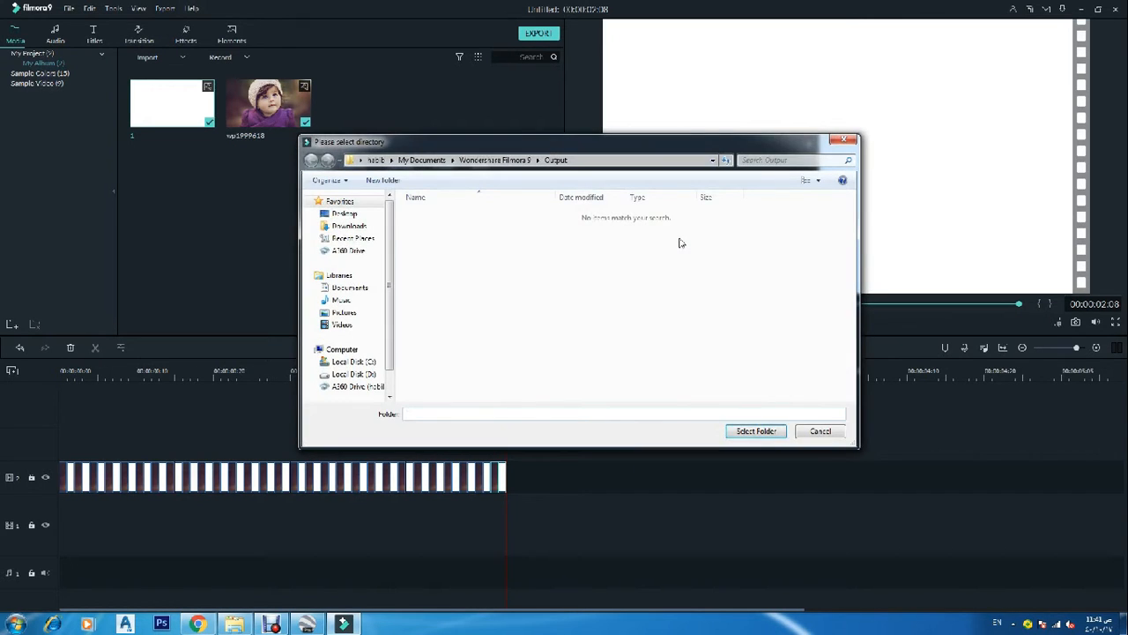
left_click(355, 374)
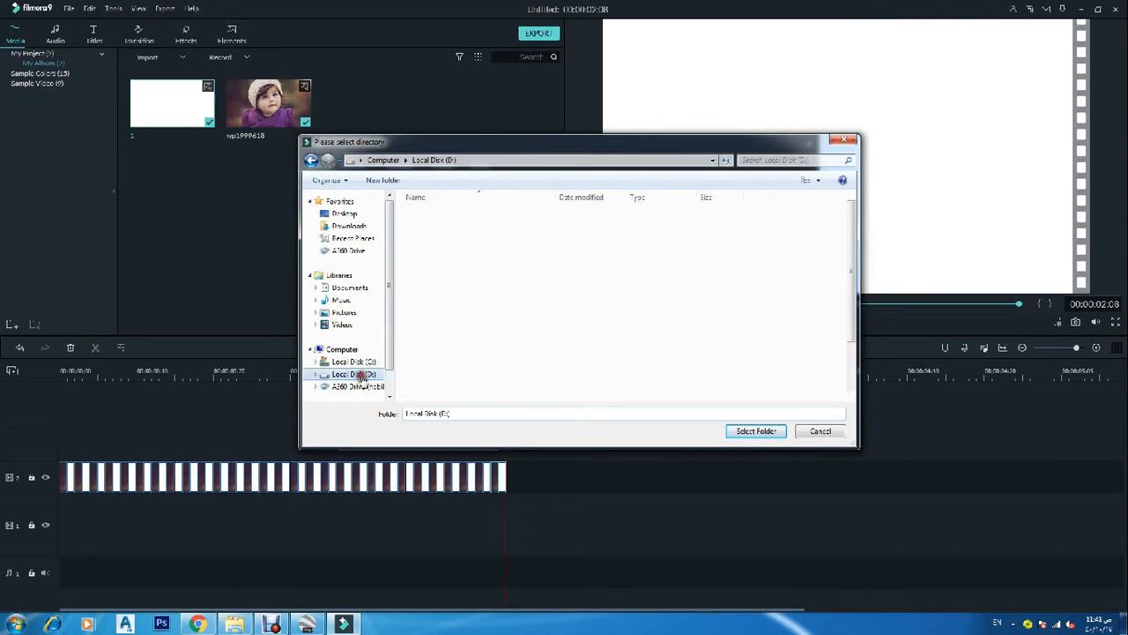
double_click(459, 363)
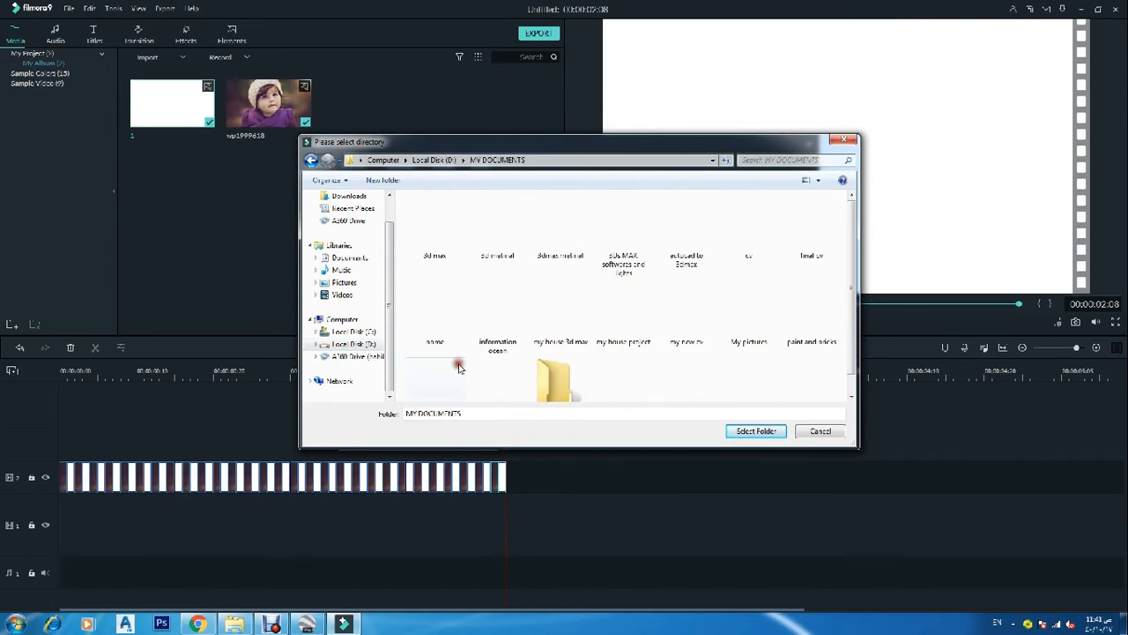
double_click(555, 374)
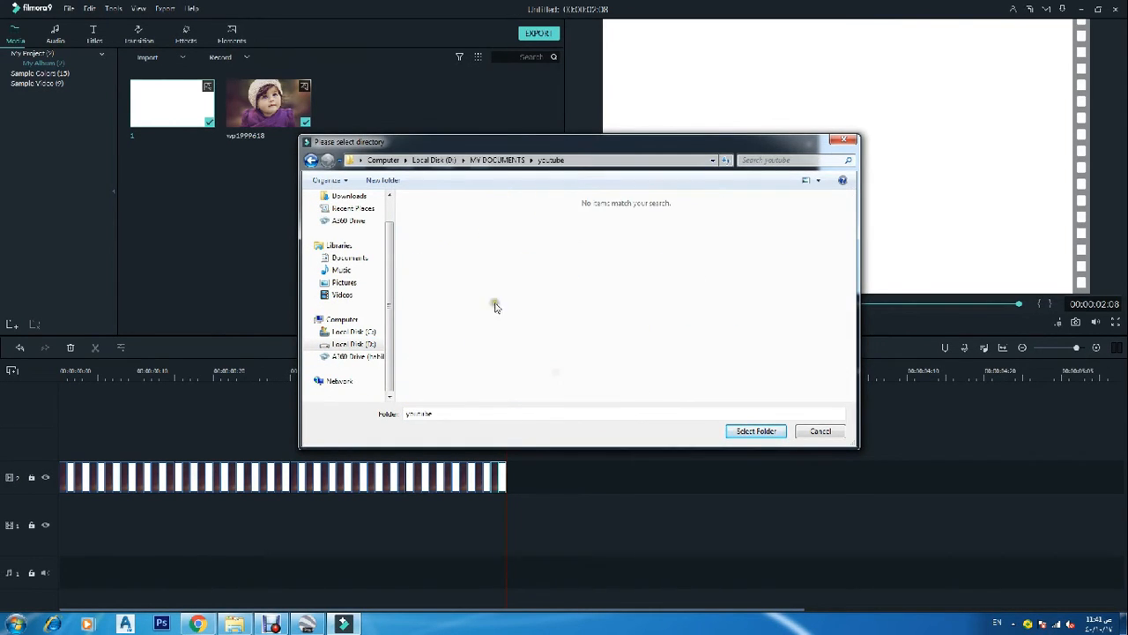
left_click(756, 432)
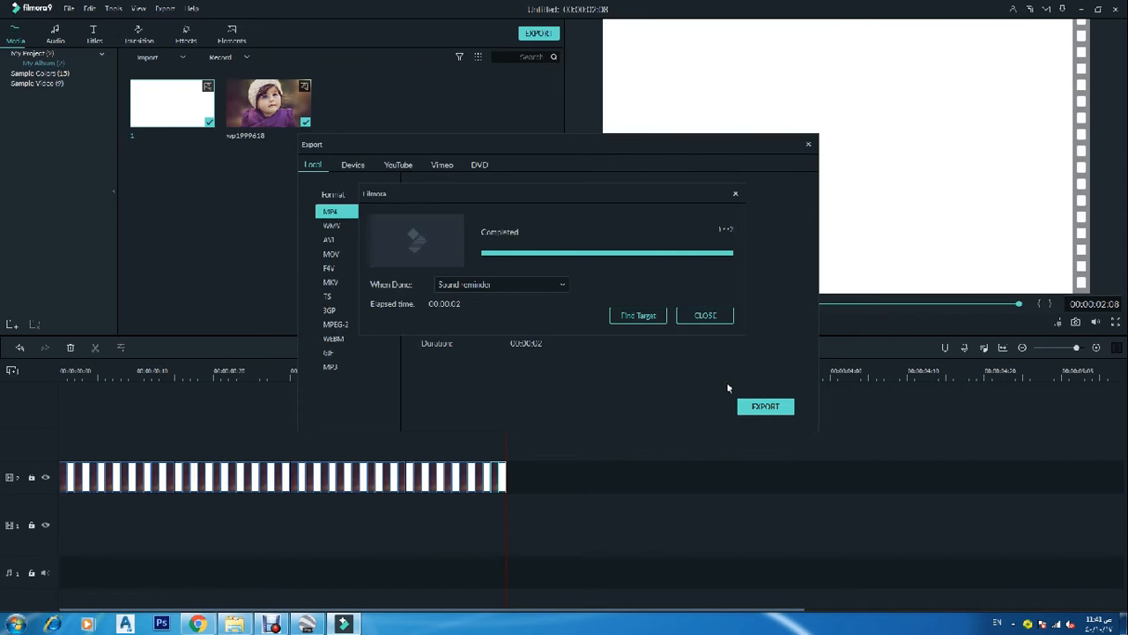
- Show the exported video in its destination folder and select the My Video file
left_click(648, 316)
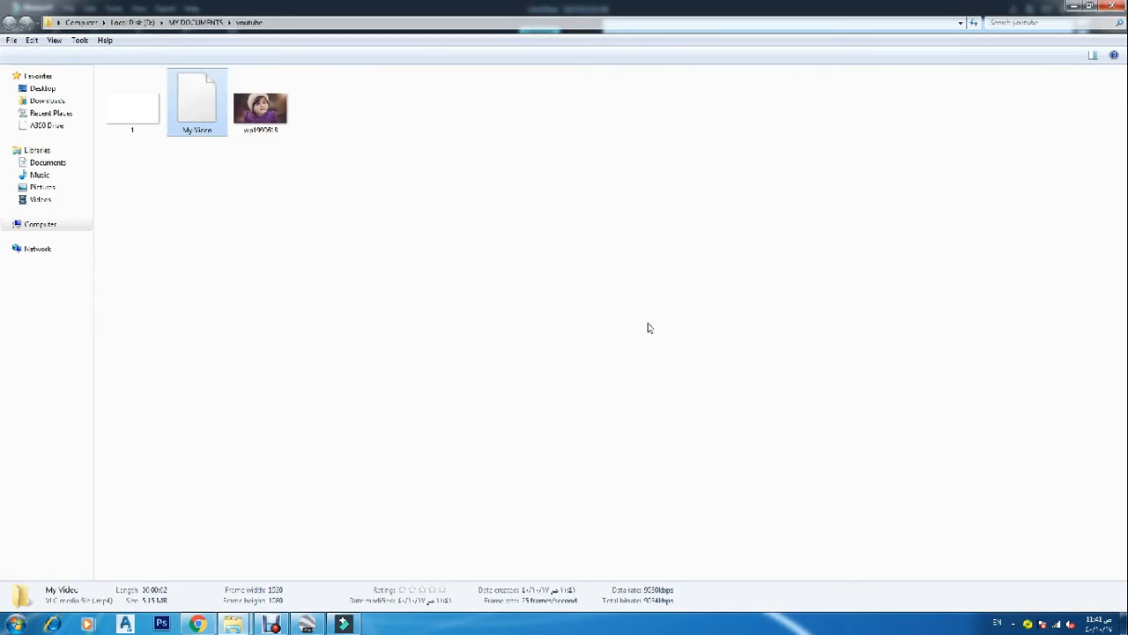
left_click(220, 117)
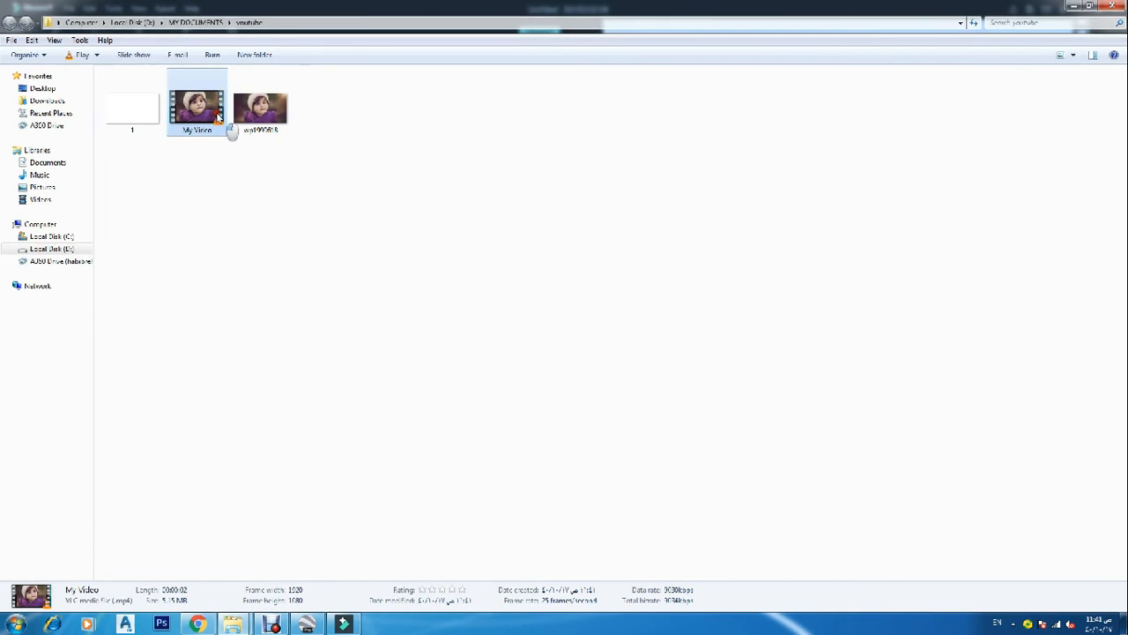